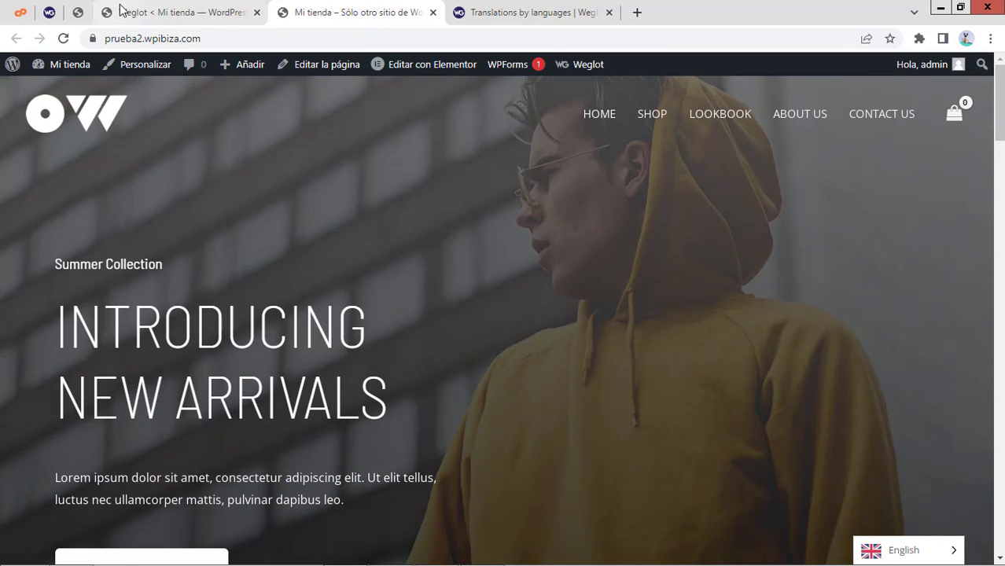
Review the Weglot settings for destination languages, language button design and button position
click(150, 12)
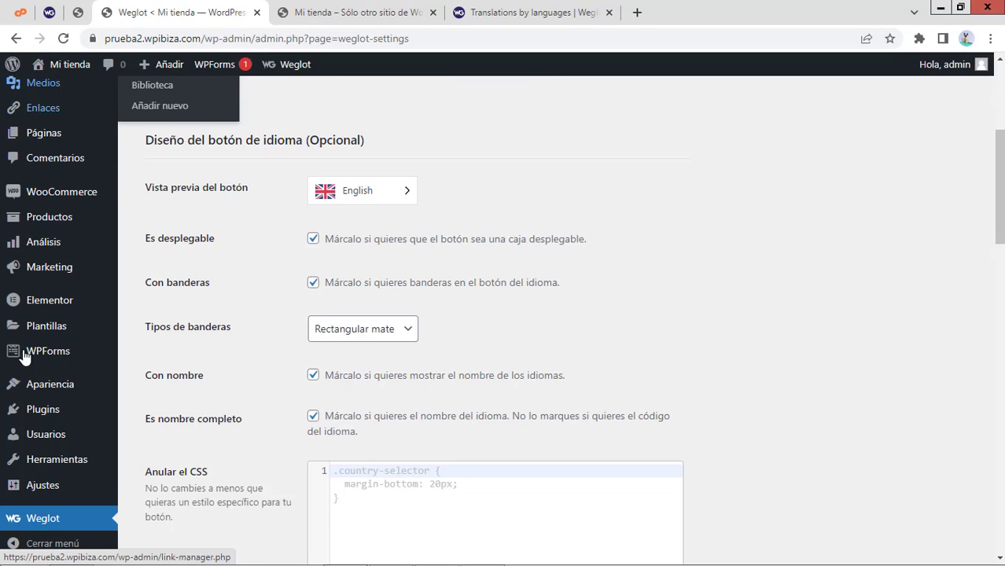
scroll(502, 317, up, 3)
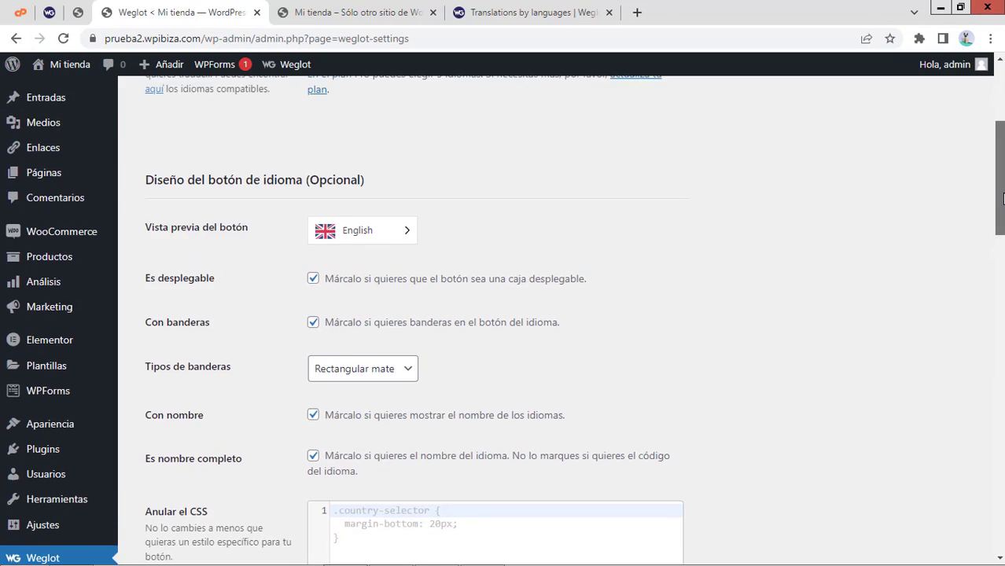
scroll(574, 321, up, 2)
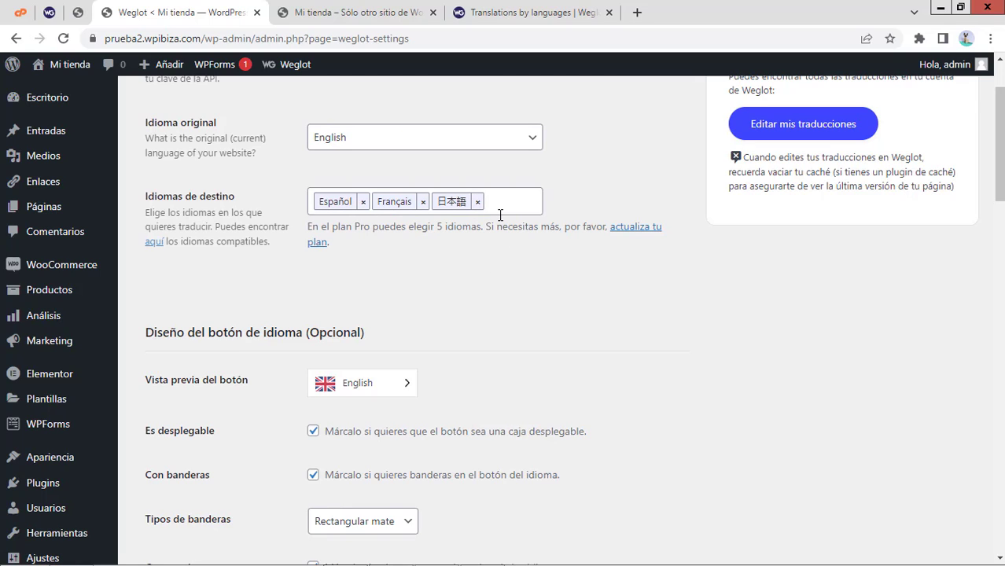
scroll(494, 329, down, 3)
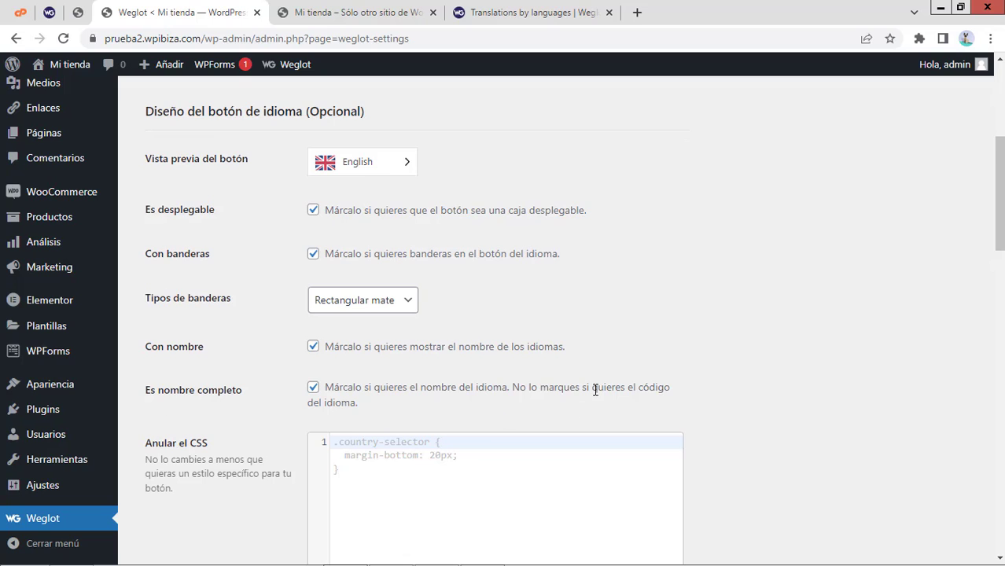
scroll(595, 390, down, 1)
scroll(595, 391, down, 1)
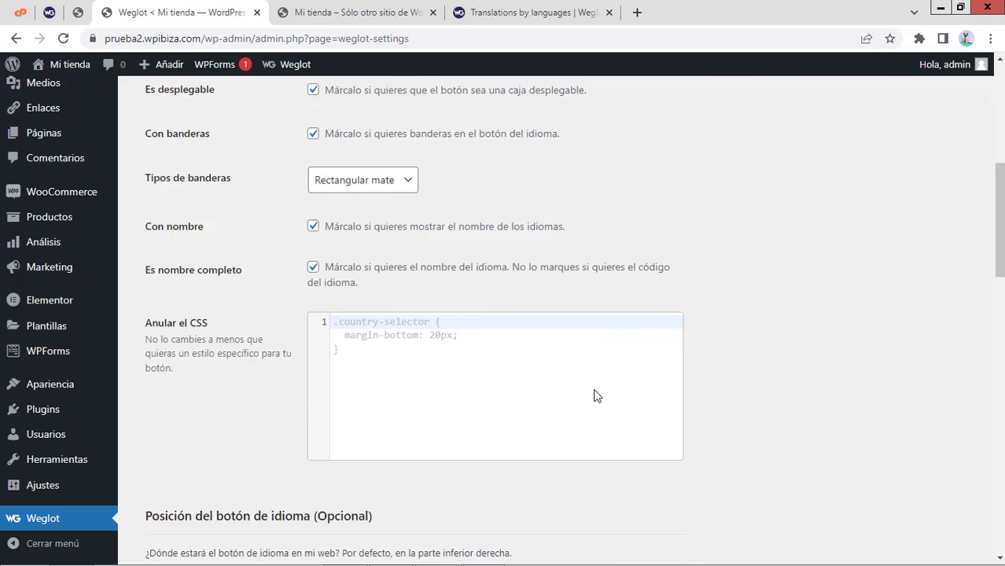
scroll(594, 390, down, 6)
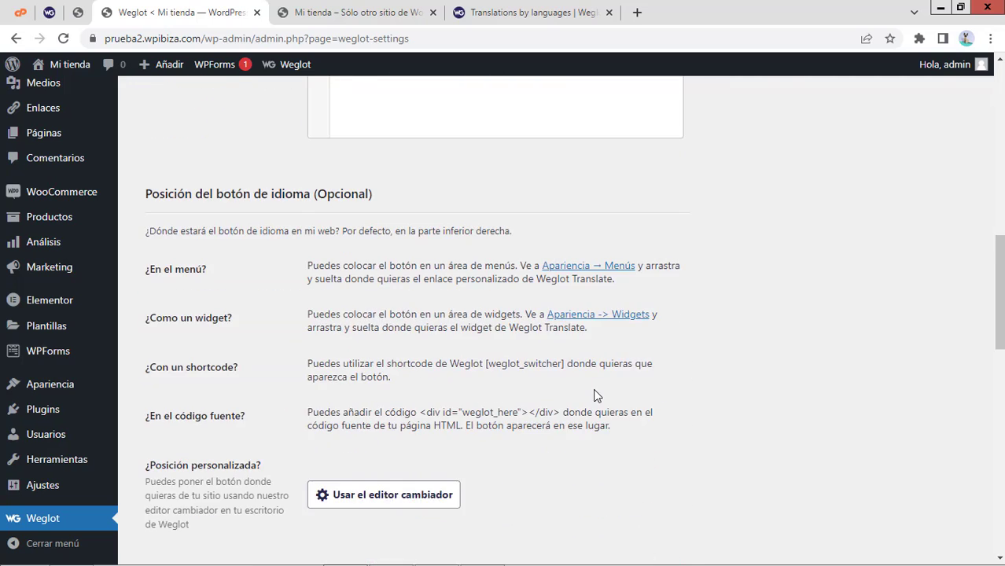
scroll(595, 395, up, 7)
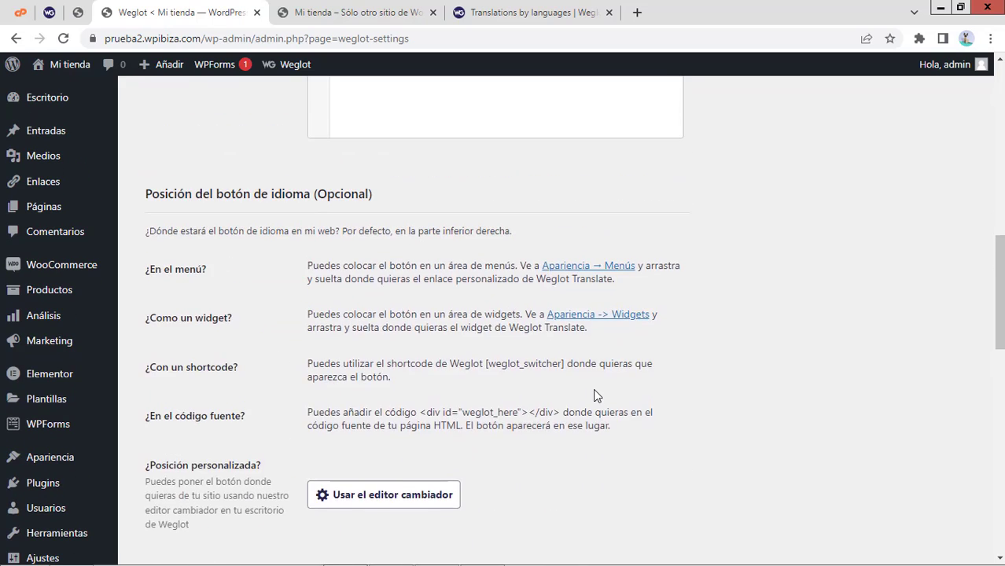
scroll(595, 393, up, 1)
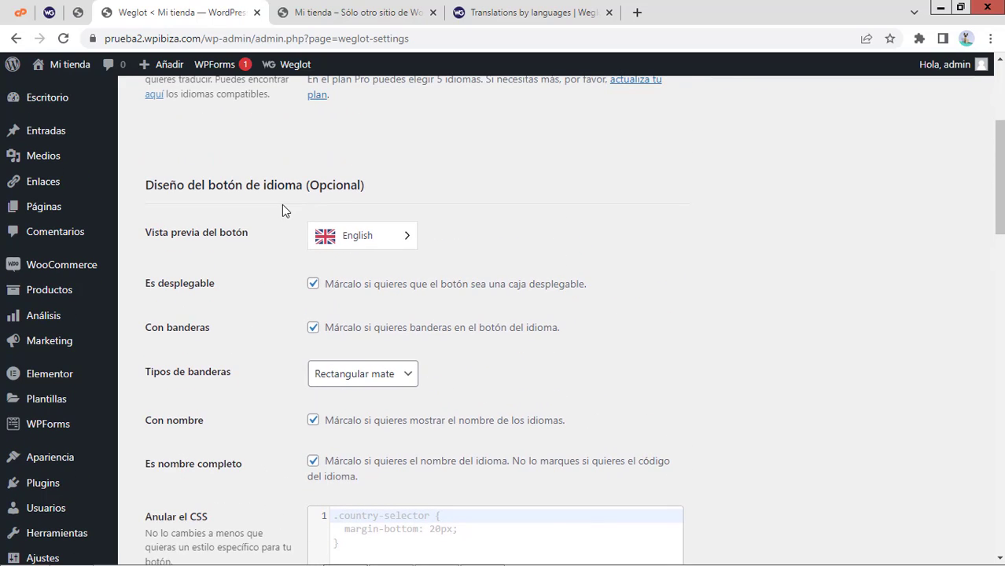
Compare the storefront's language button with its preview in the Weglot settings, expanding and collapsing the preview's language list
click(329, 14)
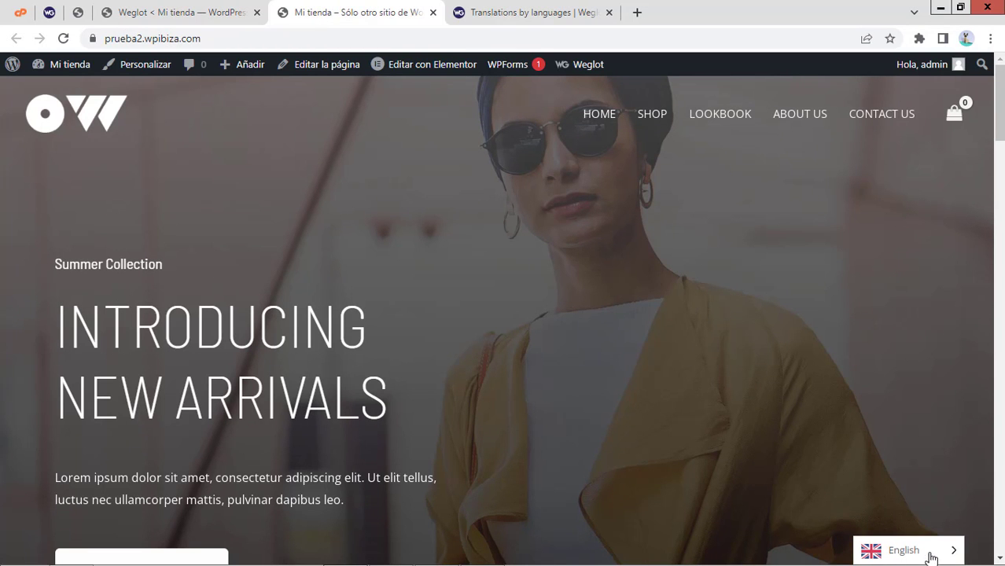
click(219, 19)
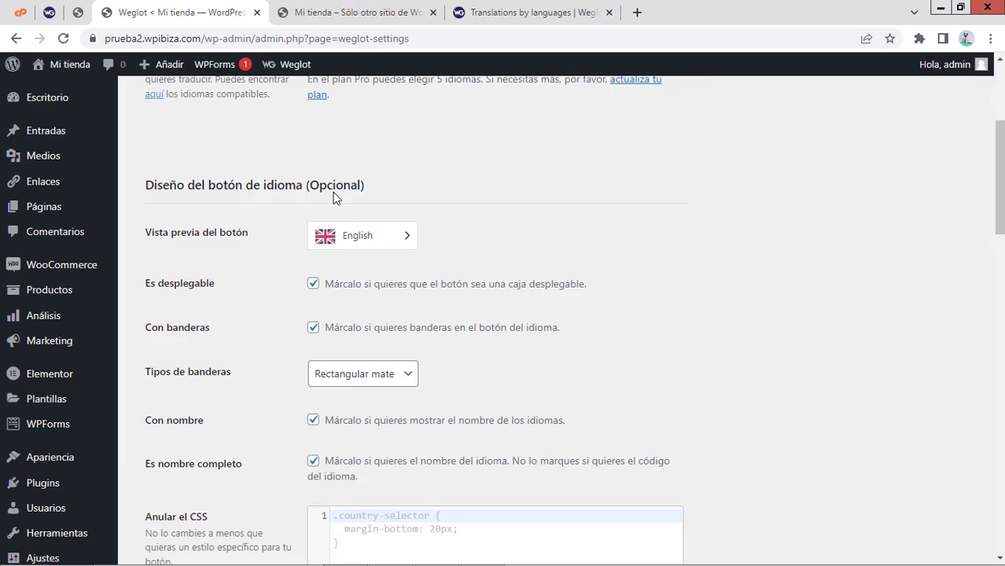
click(407, 238)
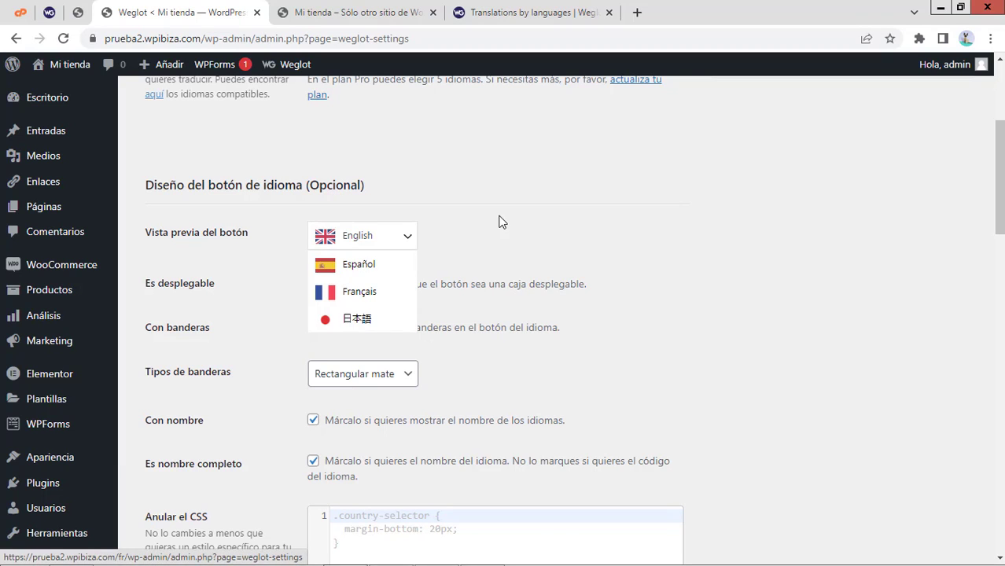
click(357, 12)
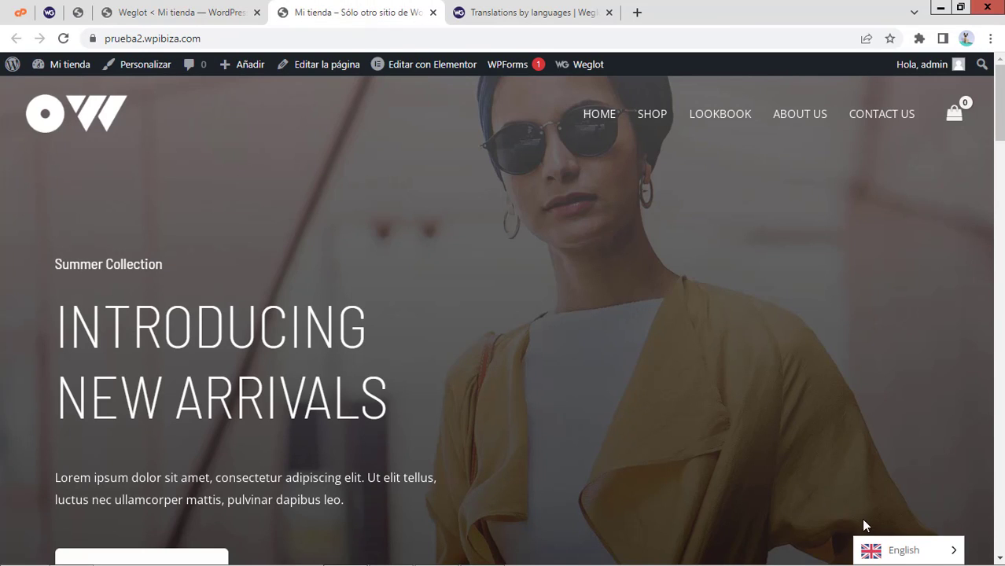
click(228, 12)
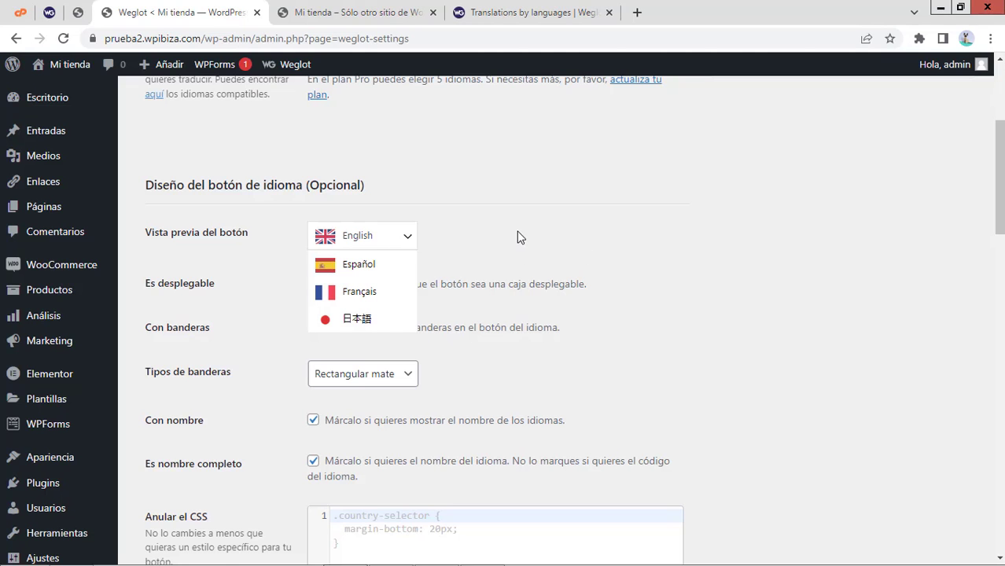
click(393, 238)
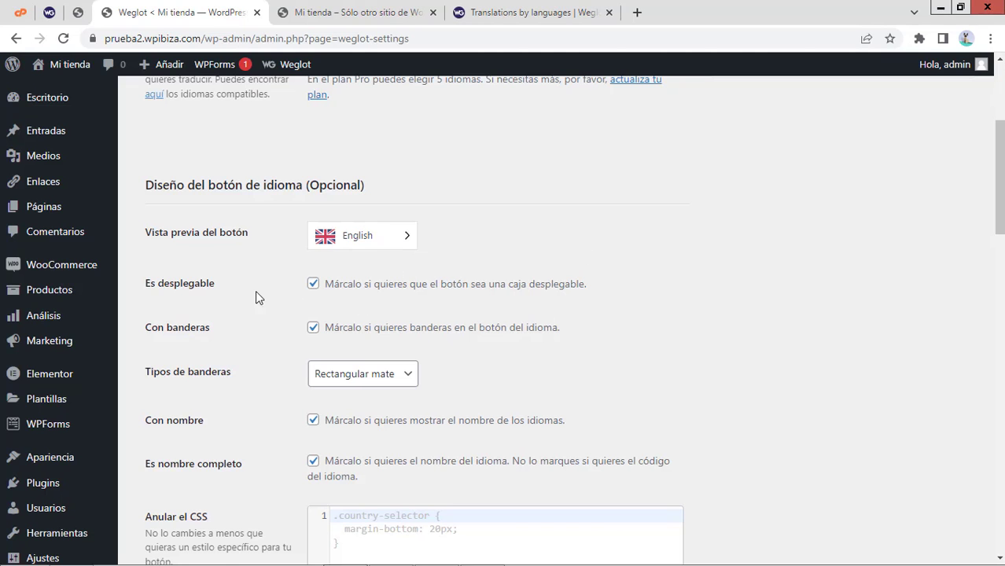
Try the language button without the dropdown box and without flags, restoring both options
click(313, 286)
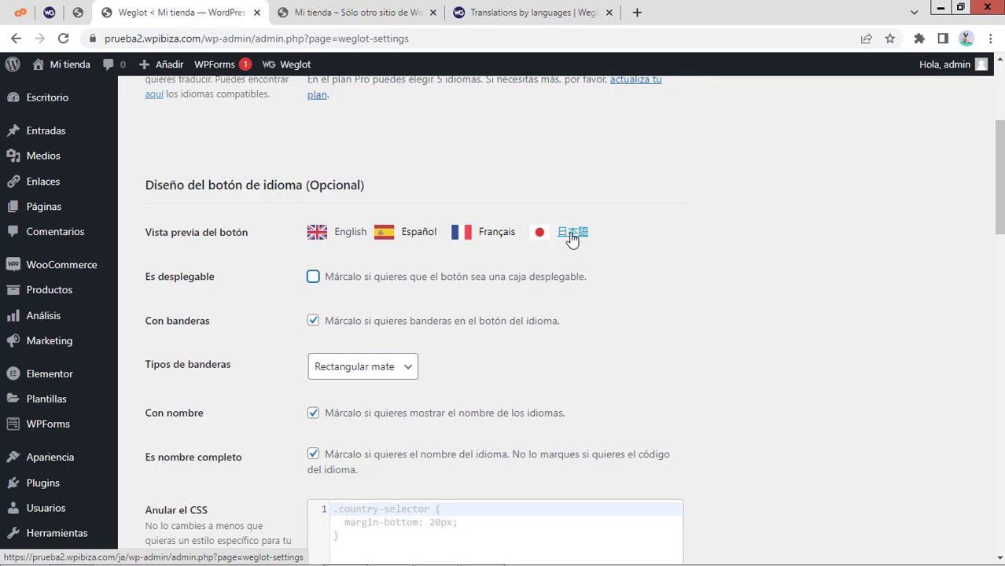
click(311, 279)
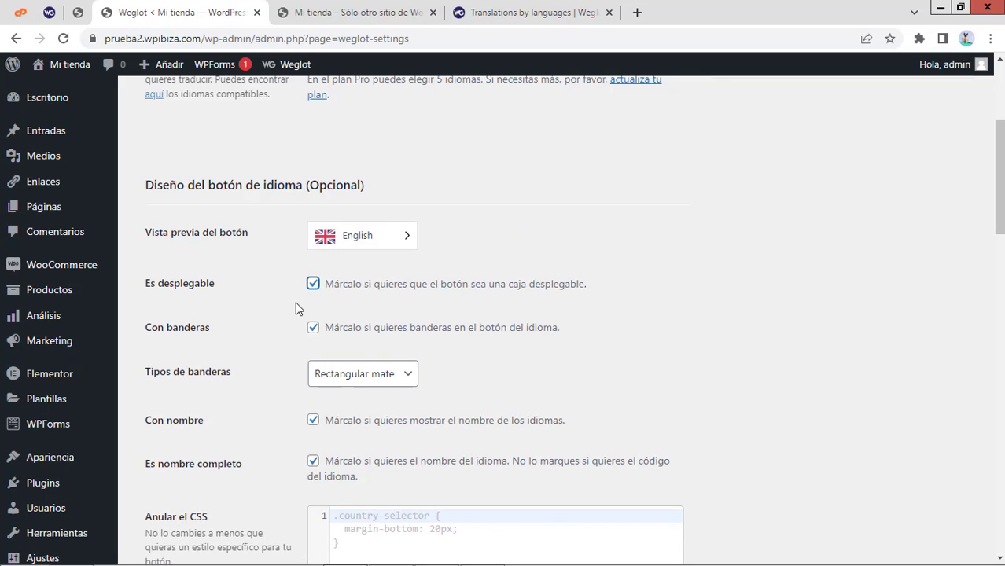
click(313, 330)
click(313, 330)
click(313, 330)
Preview the Rectangular brillante, Cuadrada and Rectangular mate flag types, and set the language button's flag type to Circular
click(408, 376)
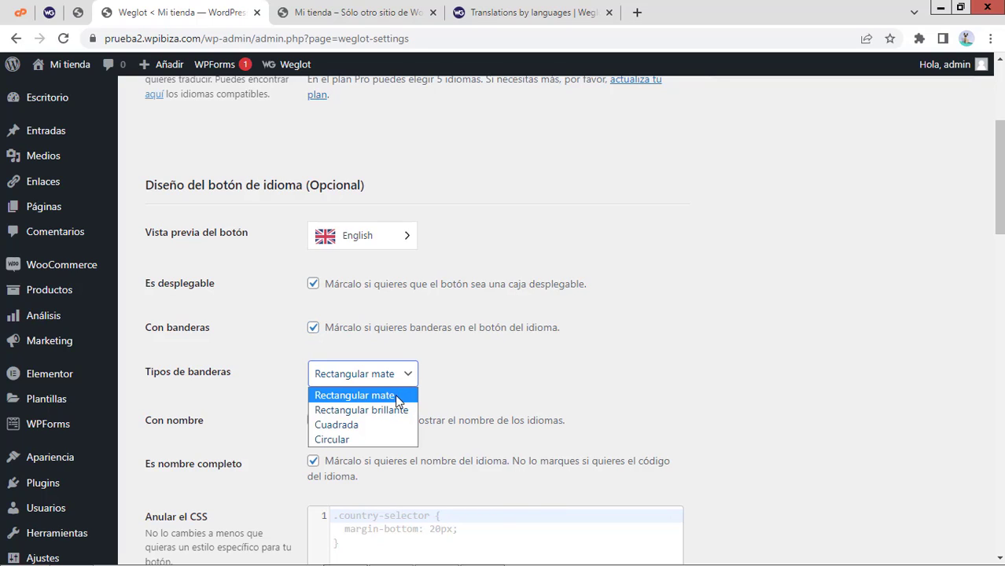
click(394, 411)
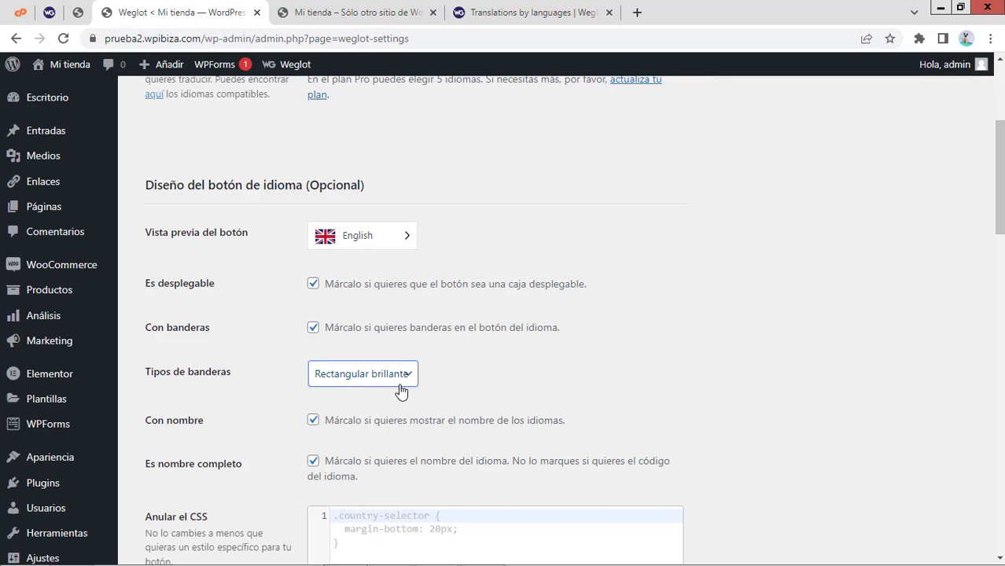
click(405, 377)
click(375, 424)
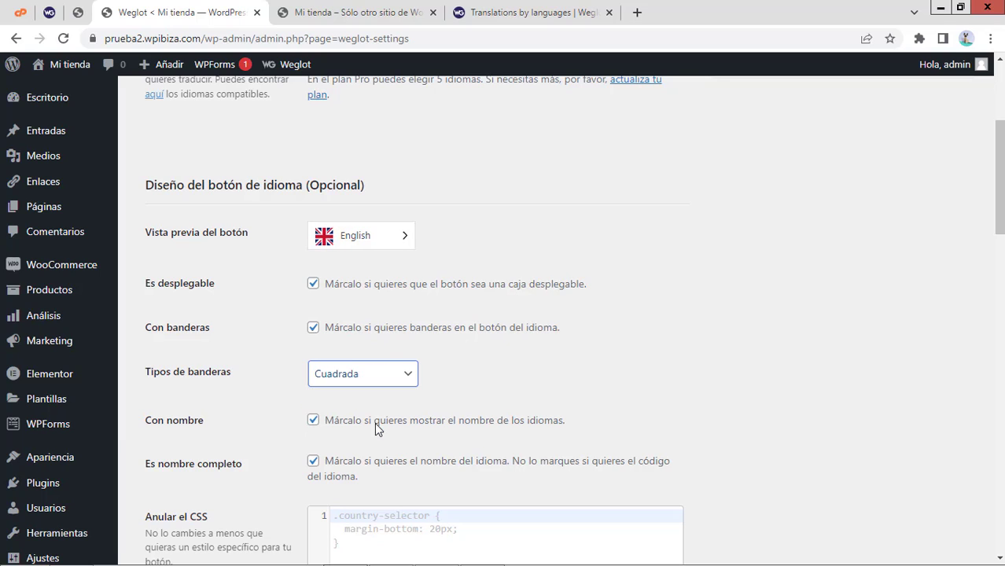
click(403, 379)
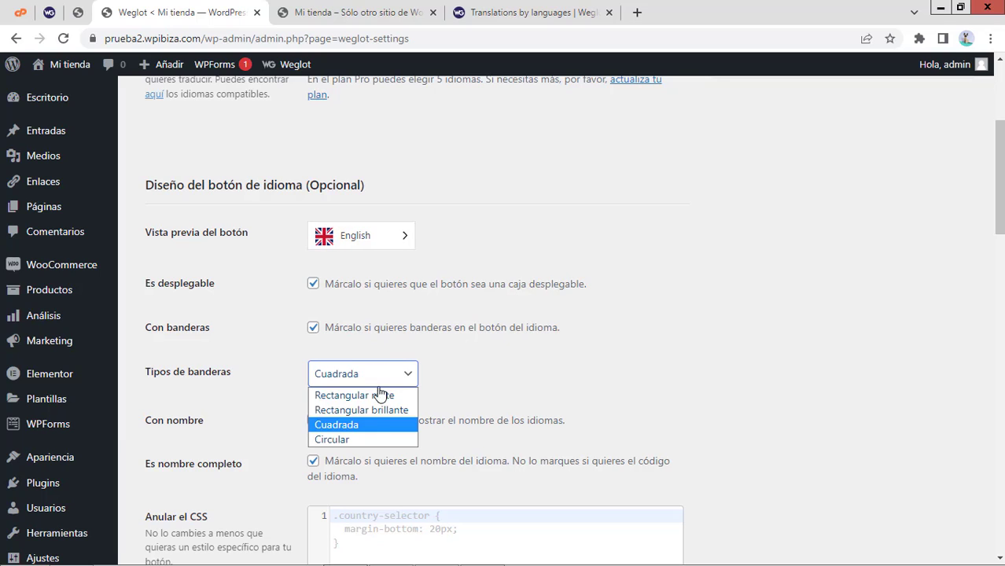
click(350, 440)
click(352, 381)
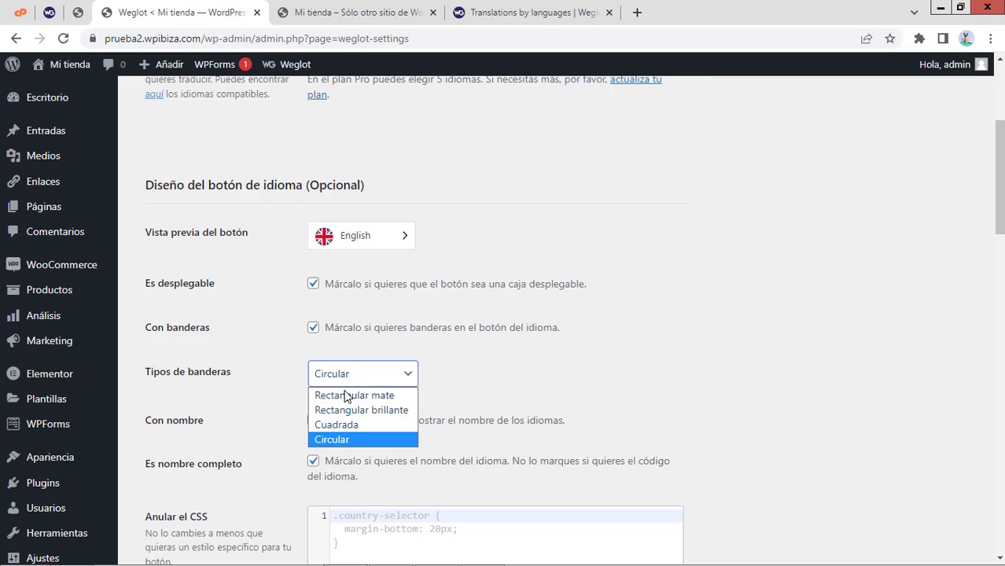
click(344, 396)
click(352, 379)
click(334, 439)
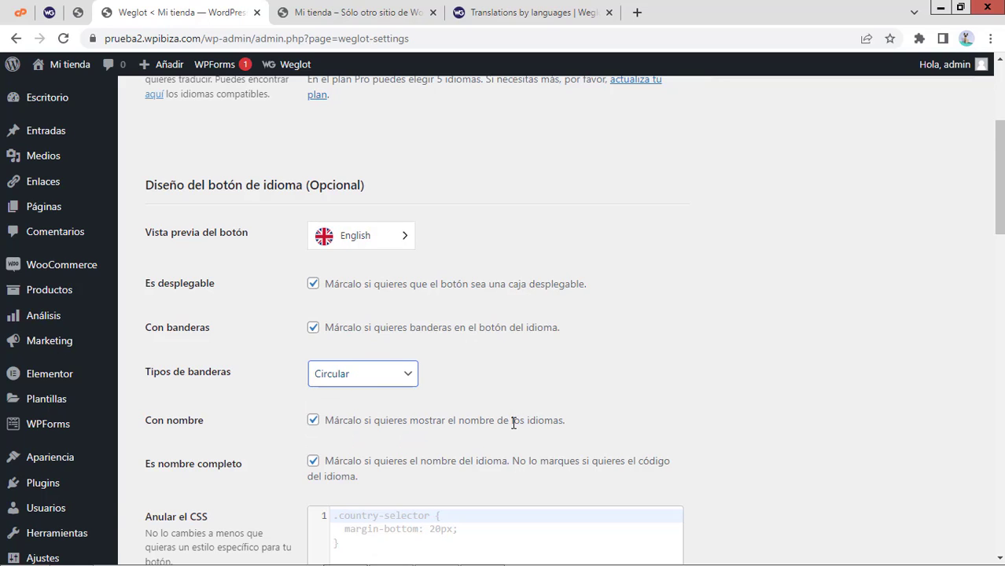
Try the language button without language names, compare it with the storefront, and re-enable Con nombre
scroll(513, 422, down, 1)
click(323, 352)
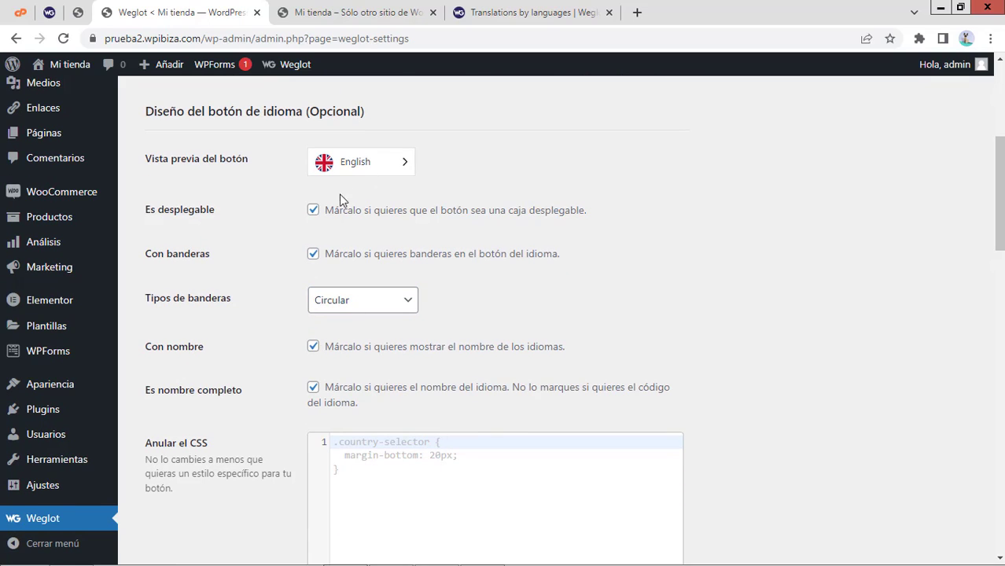
click(313, 346)
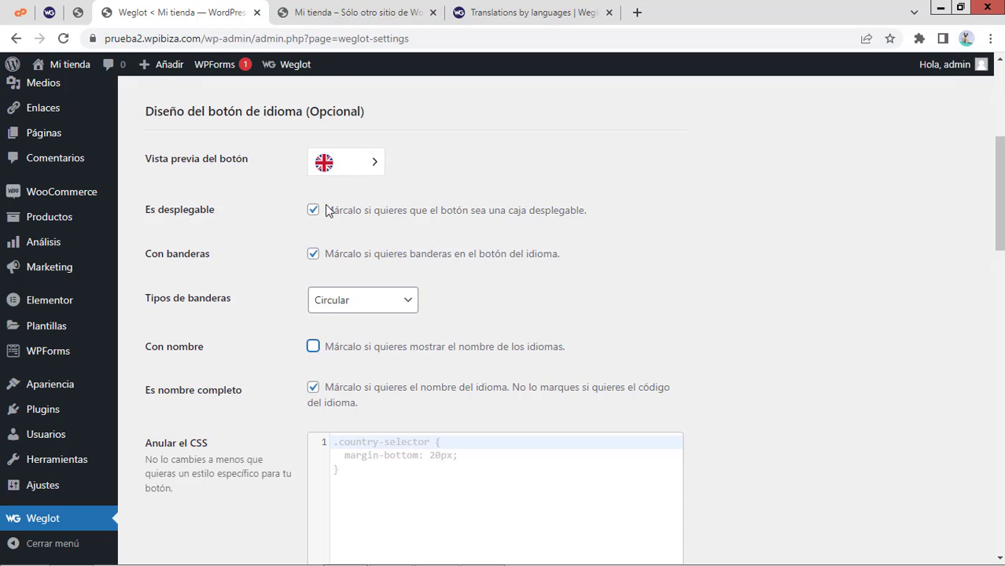
click(279, 12)
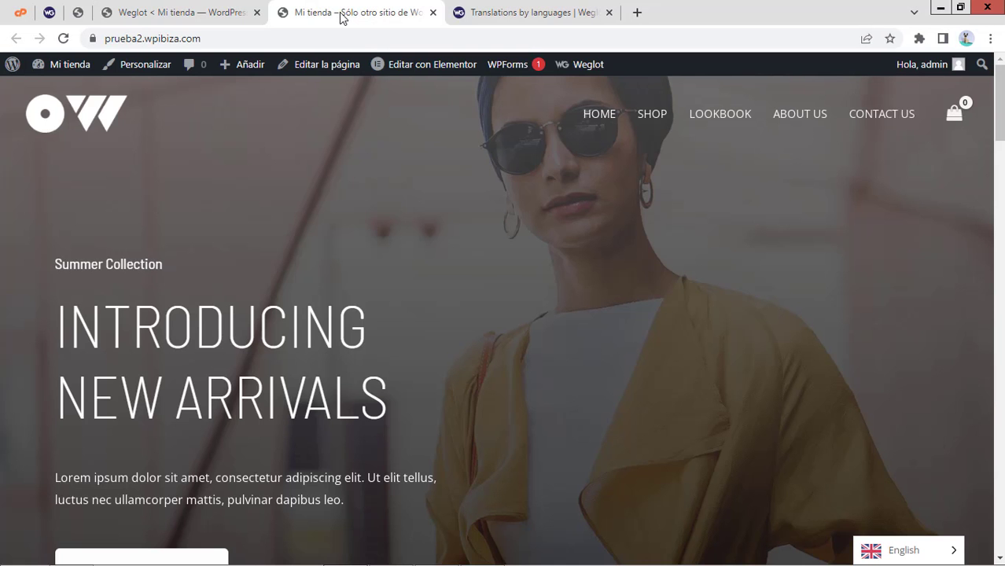
click(253, 11)
click(315, 348)
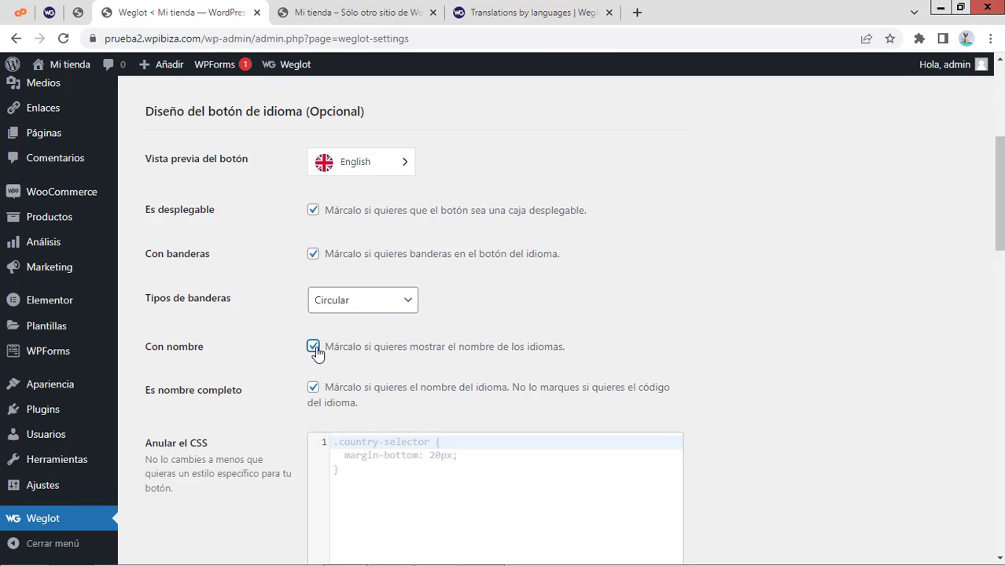
Disable Es nombre completo so the language button uses language codes, and save the Weglot settings
click(312, 390)
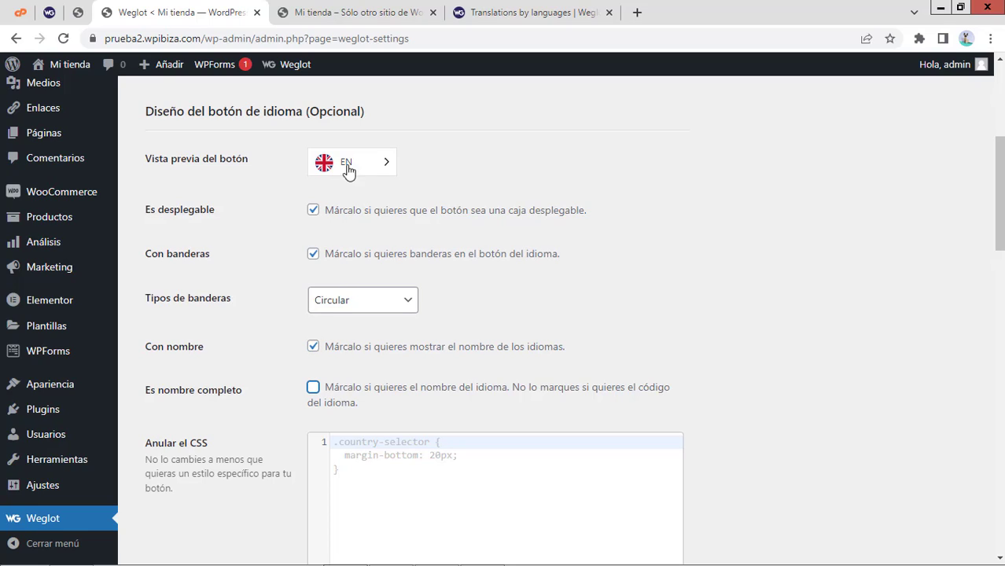
click(299, 15)
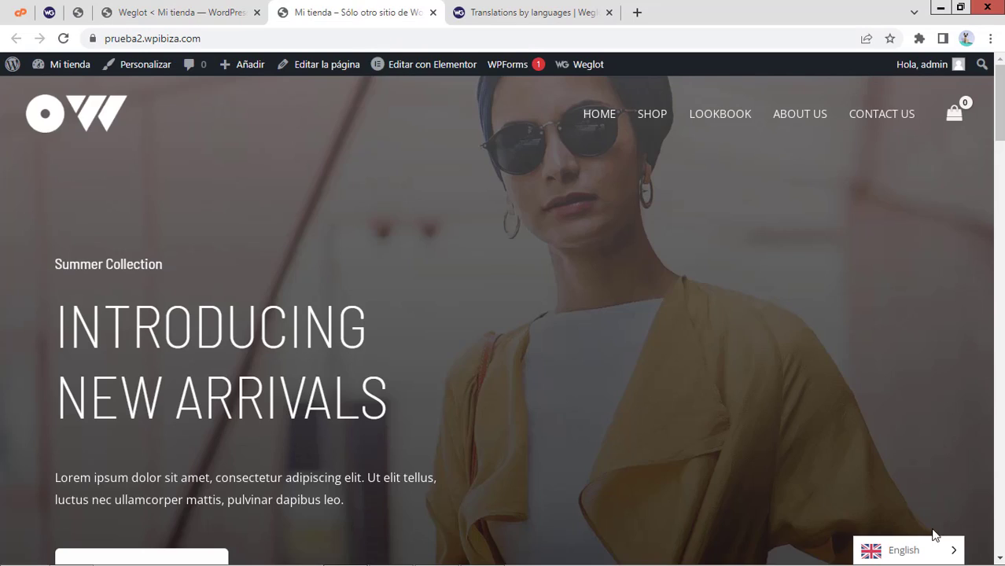
click(203, 7)
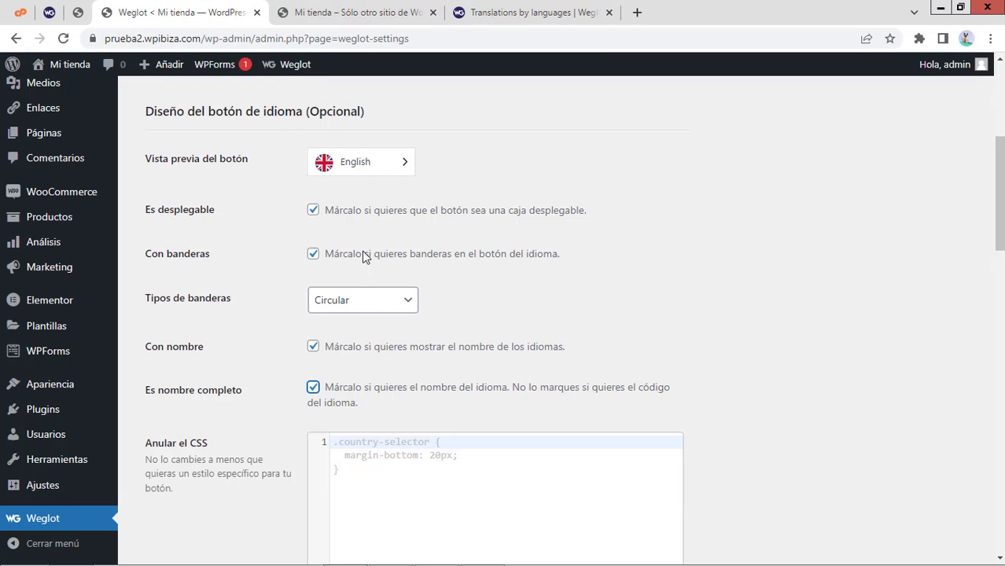
click(312, 387)
scroll(245, 364, down, 10)
scroll(259, 362, down, 5)
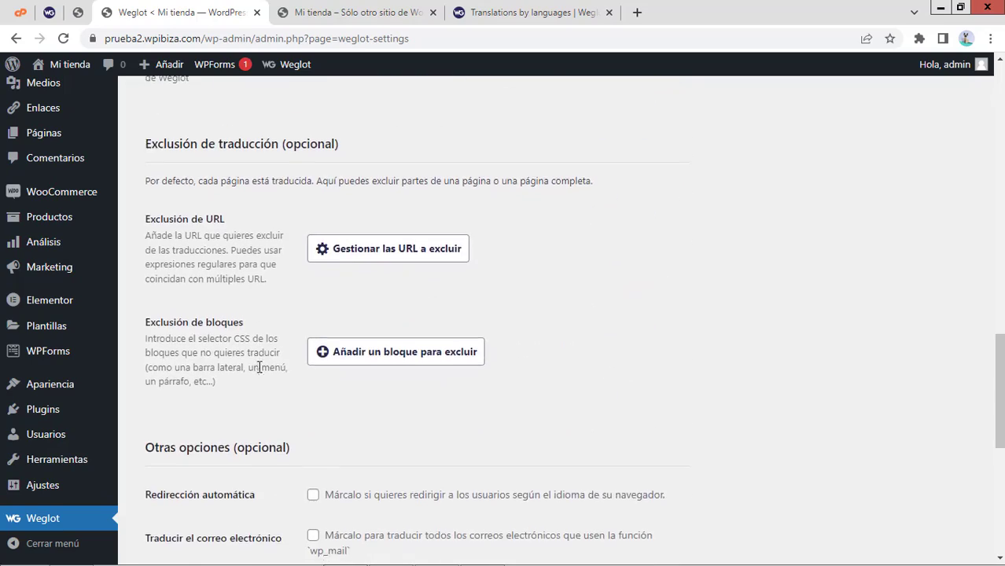
click(253, 370)
Reload the storefront to check the updated language button
scroll(275, 333, up, 16)
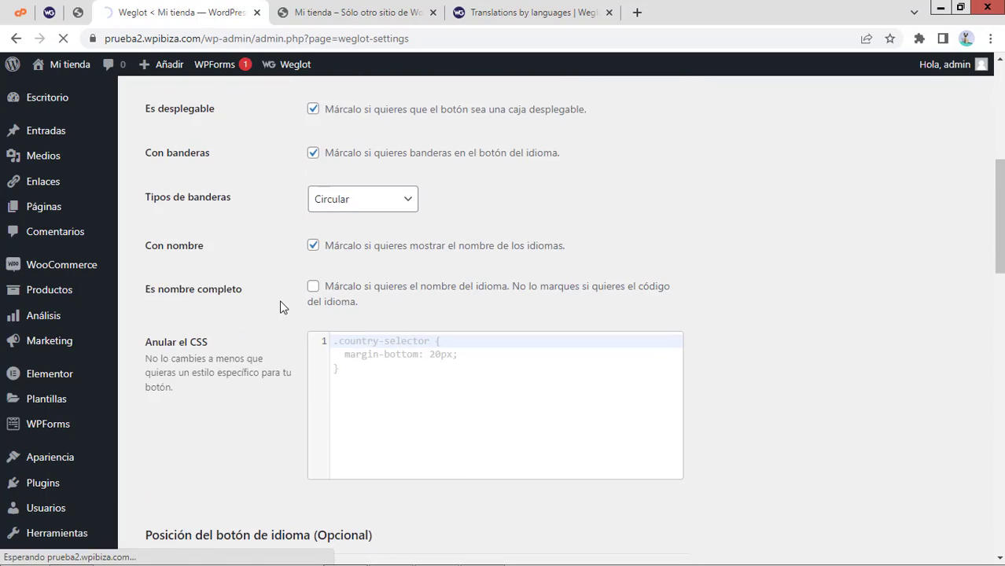
click(358, 12)
click(63, 38)
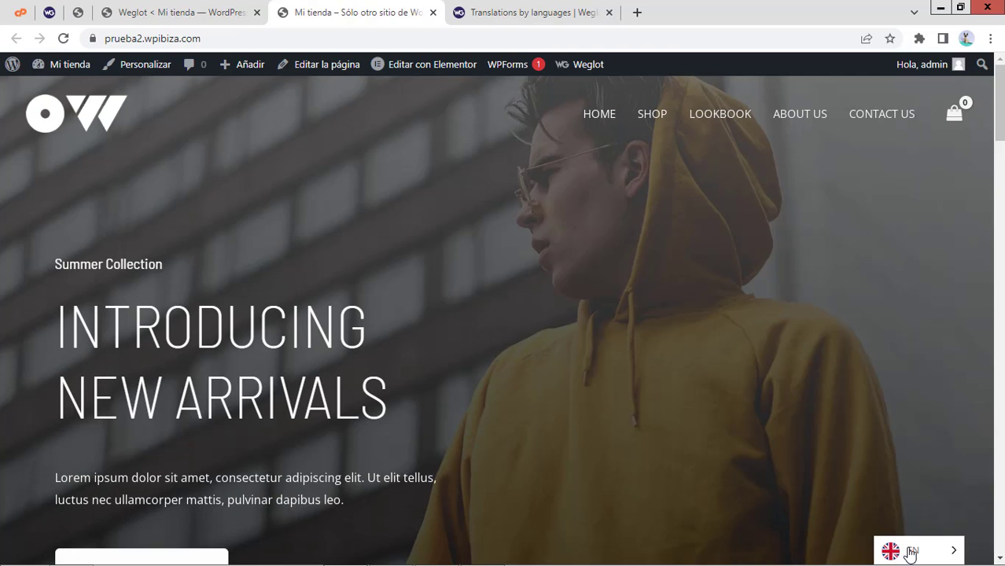
Re-enable Es nombre completo for the language button in the Weglot settings
click(221, 10)
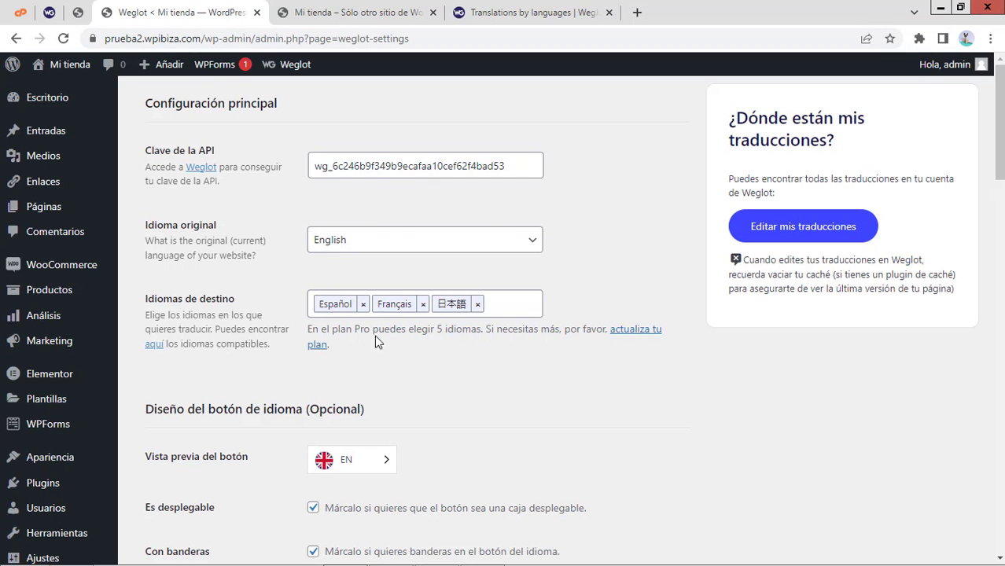
scroll(422, 353, down, 6)
click(315, 243)
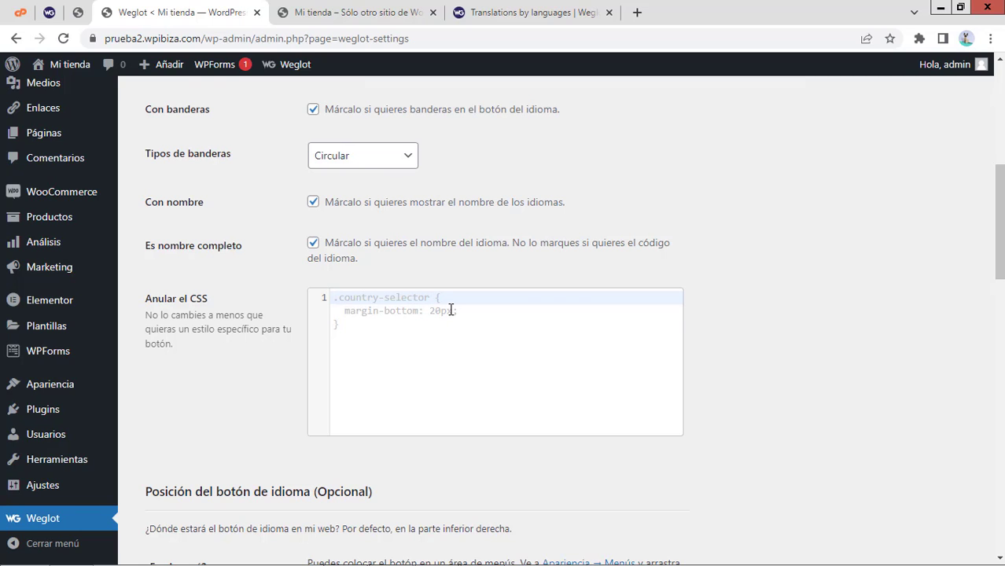
scroll(444, 390, down, 3)
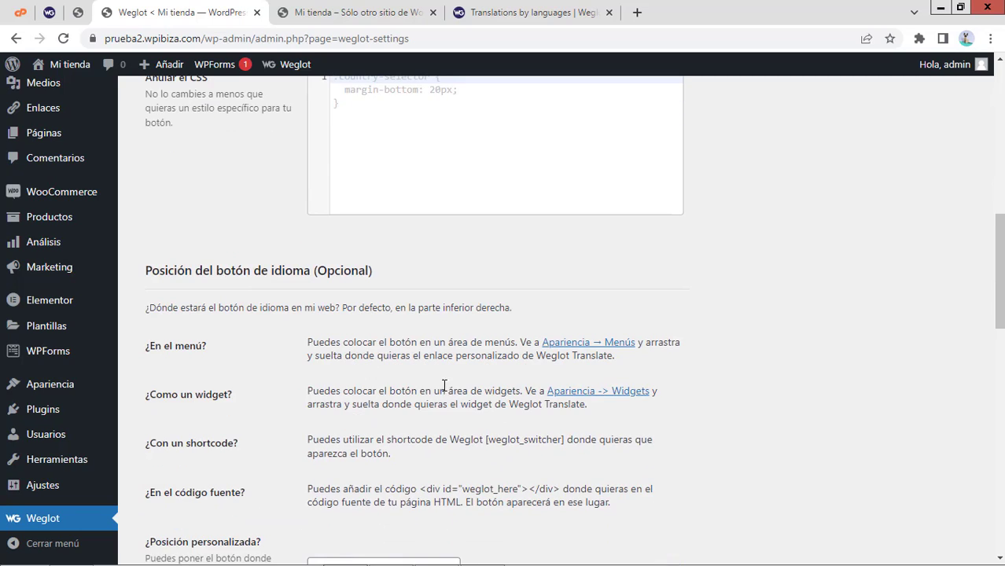
Review the language button position options in the Weglot settings and compare them with the button's current place on the storefront
scroll(444, 385, down, 2)
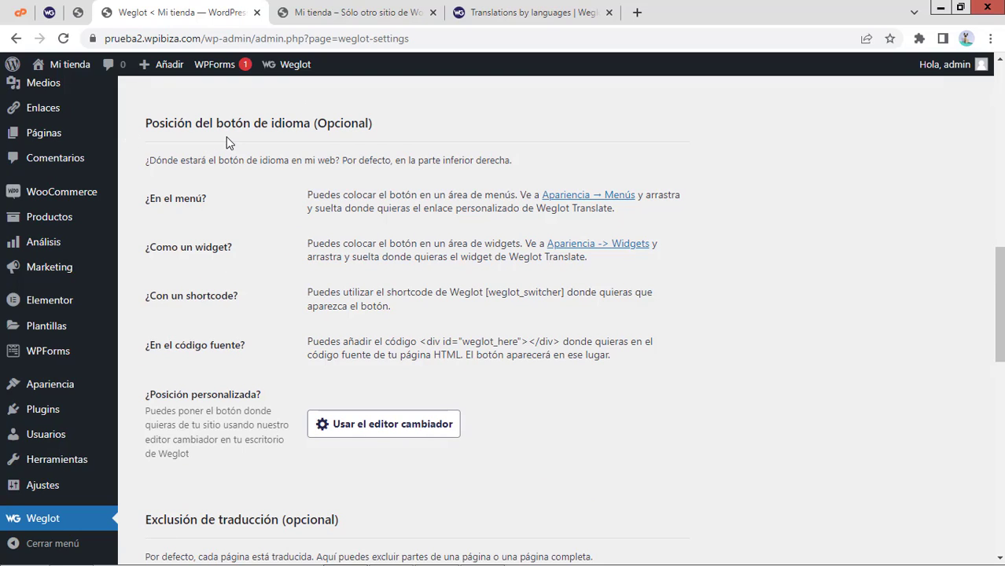
click(342, 12)
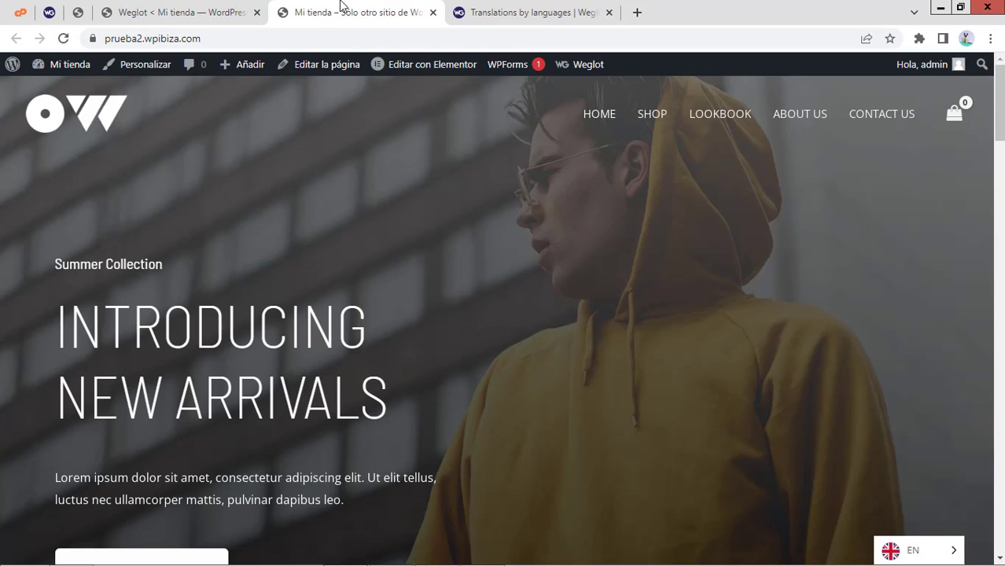
click(209, 10)
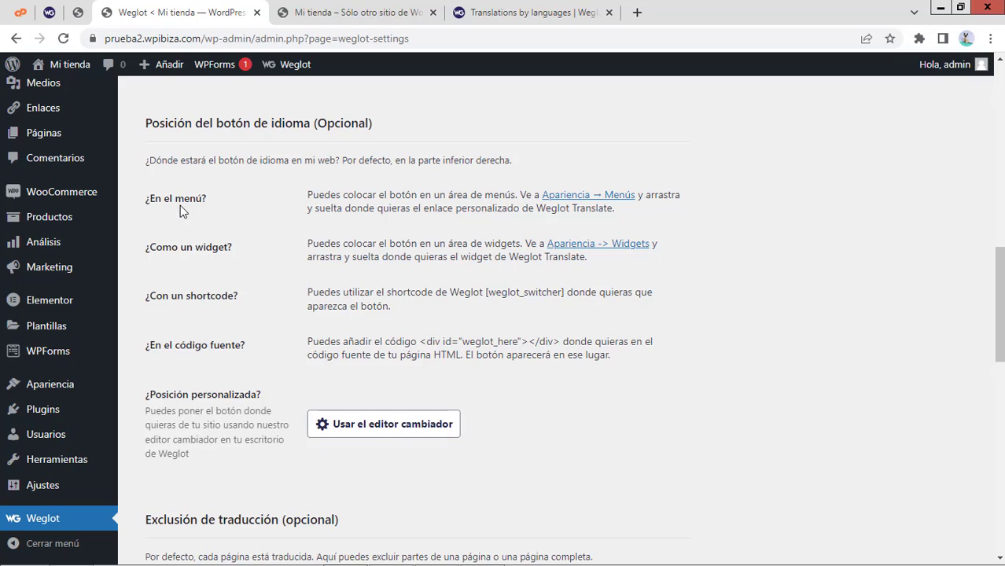
Look up the Conmutador de Weglot item on the Menús page, compare it with the storefront's navigation, and close the Menús page
right_click(579, 203)
click(597, 206)
click(316, 7)
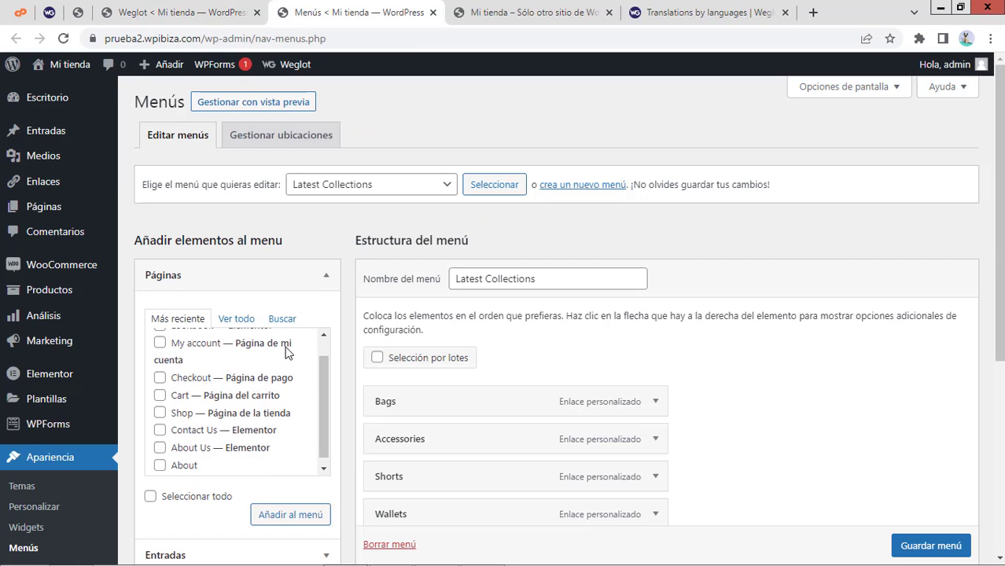
drag(999, 253, 1000, 381)
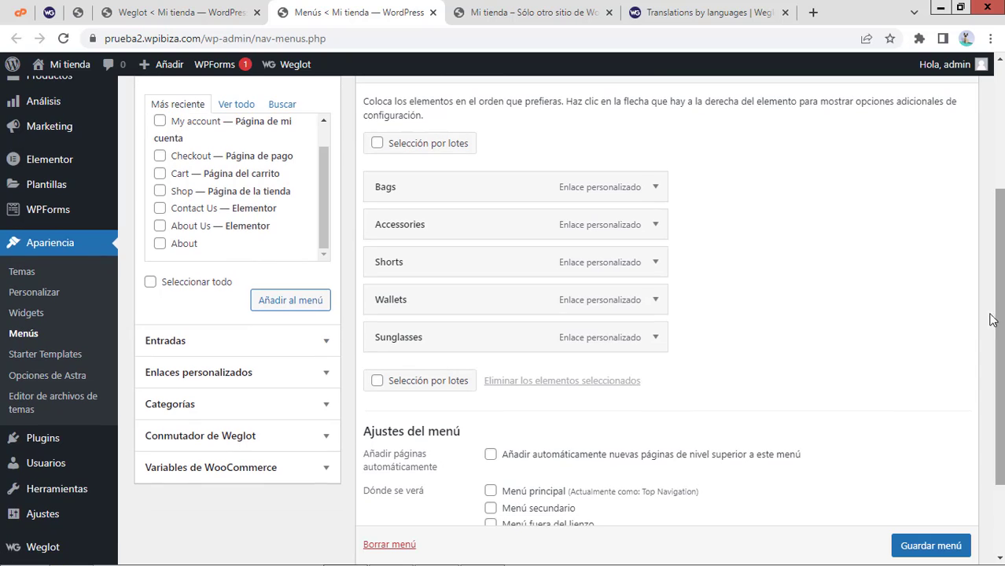
click(322, 442)
scroll(236, 405, up, 2)
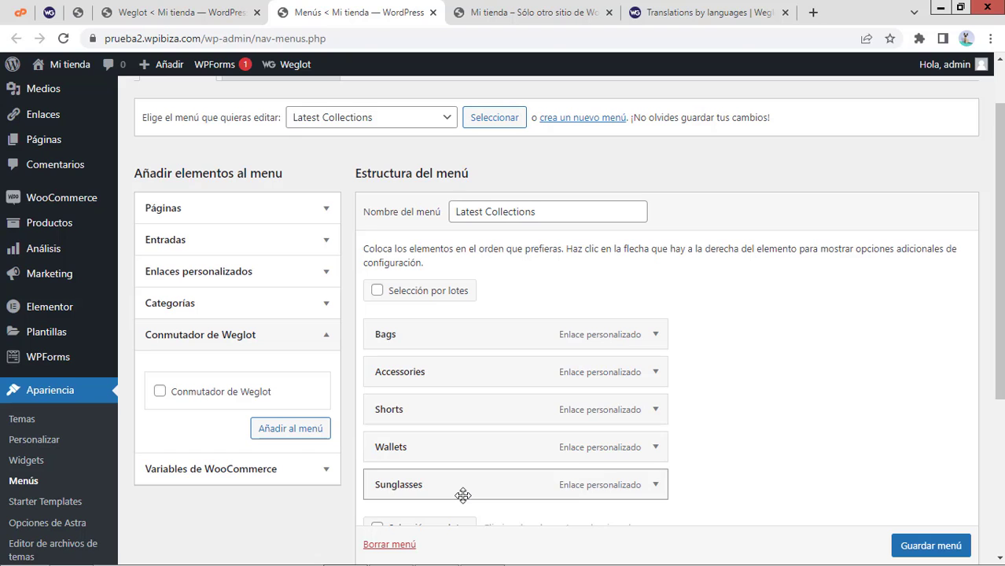
click(528, 12)
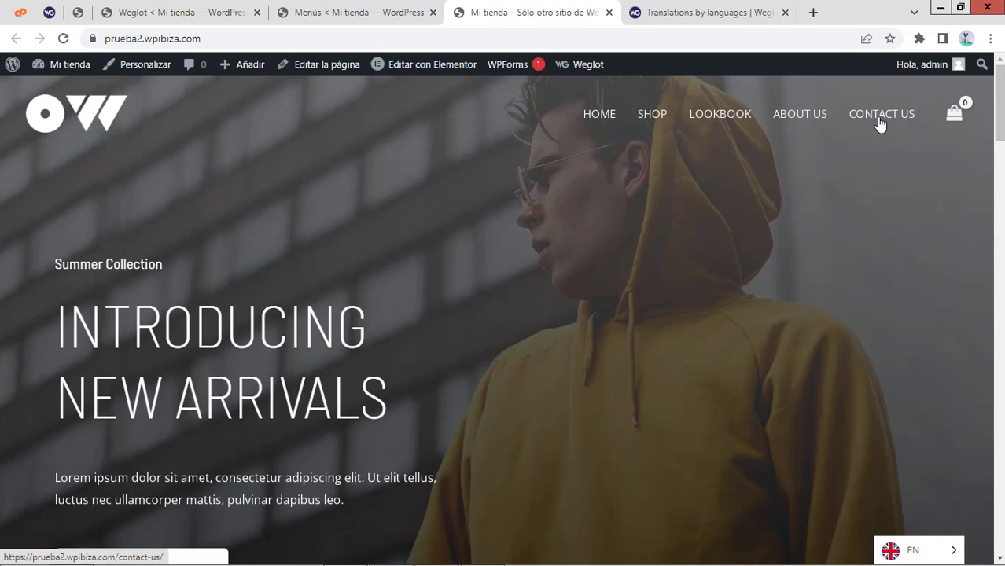
click(102, 8)
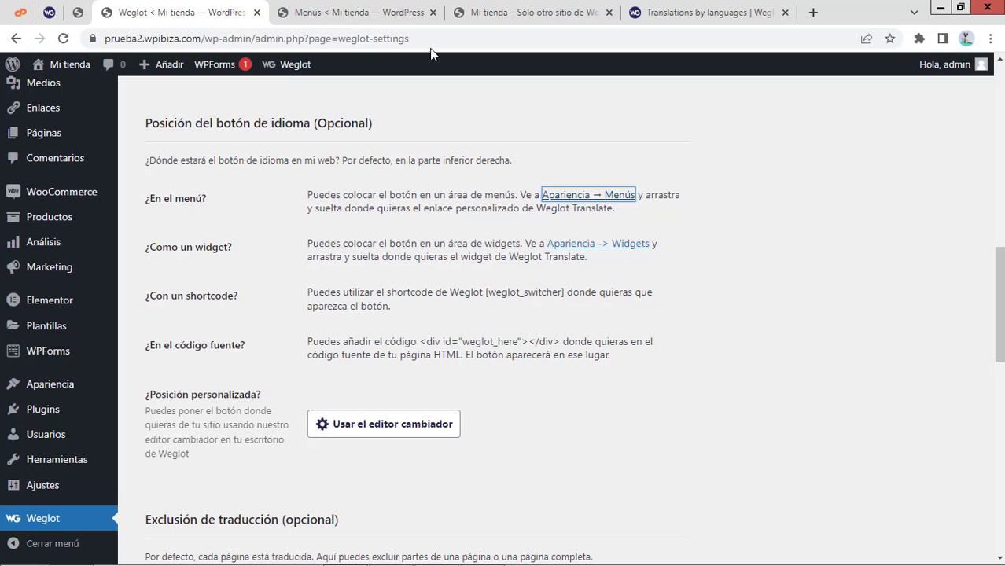
click(432, 12)
Open the Widgets page separately, search the blocks of the main sidebar for "weg", and close the page
right_click(602, 244)
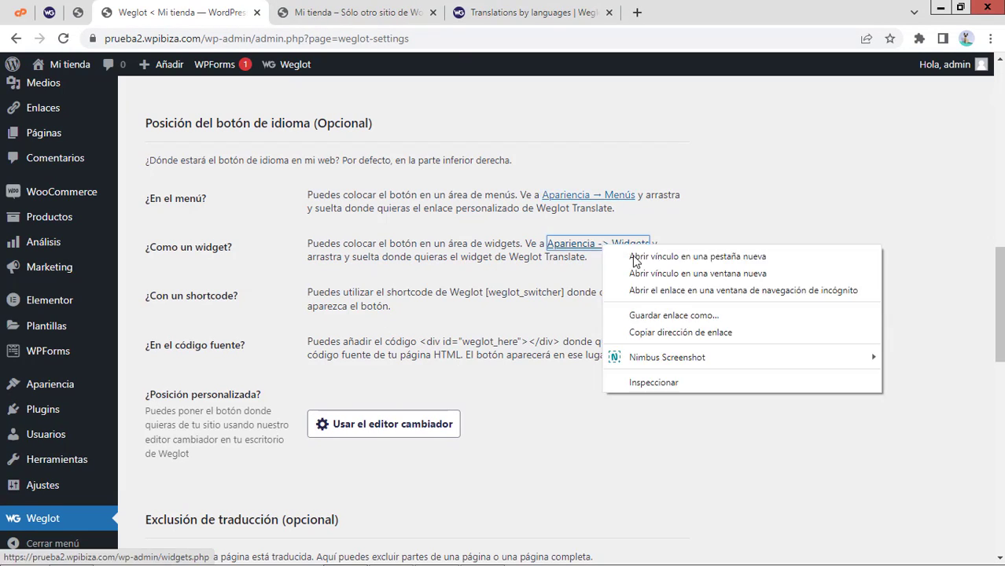
click(635, 256)
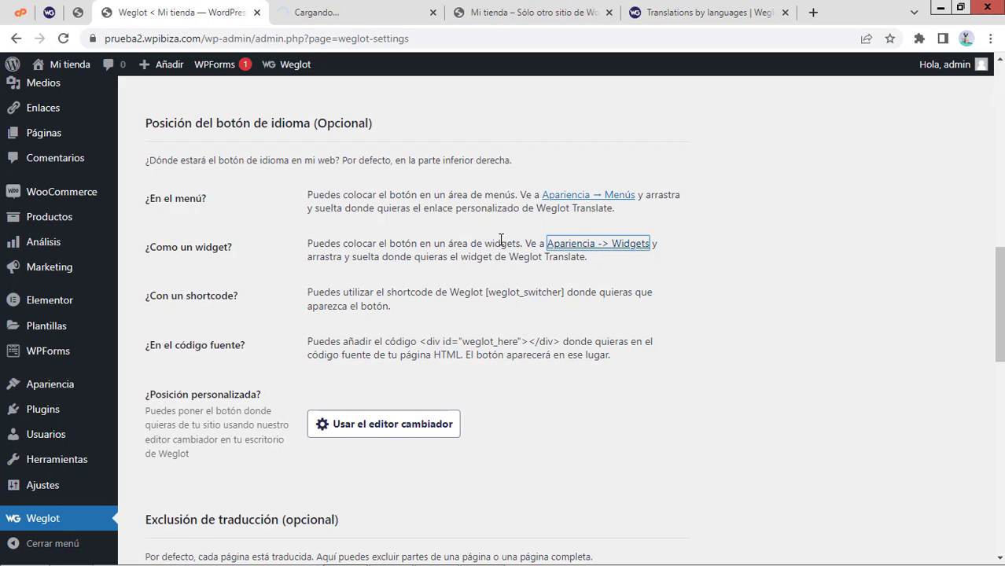
click(322, 8)
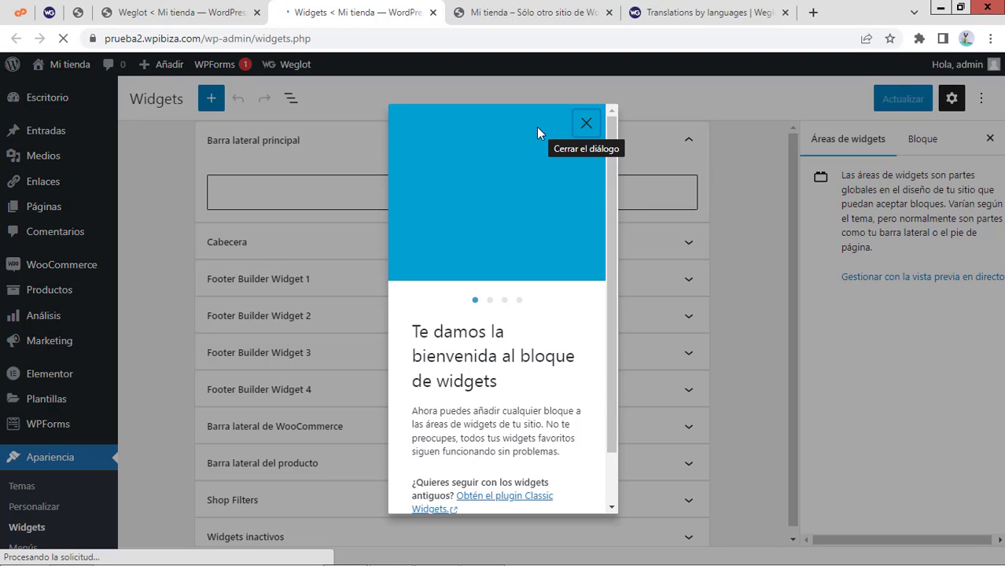
click(587, 123)
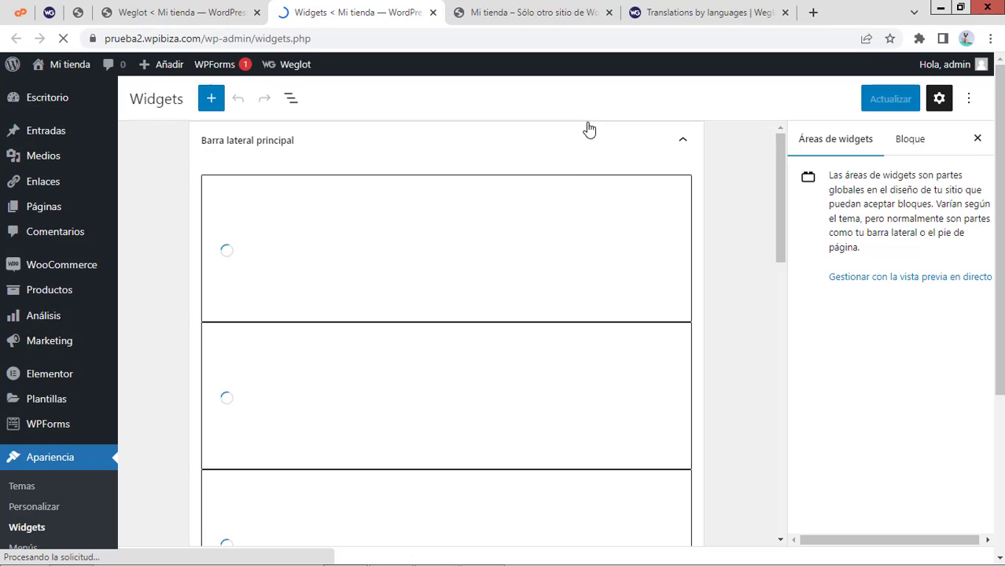
scroll(643, 324, down, 3)
scroll(650, 320, down, 10)
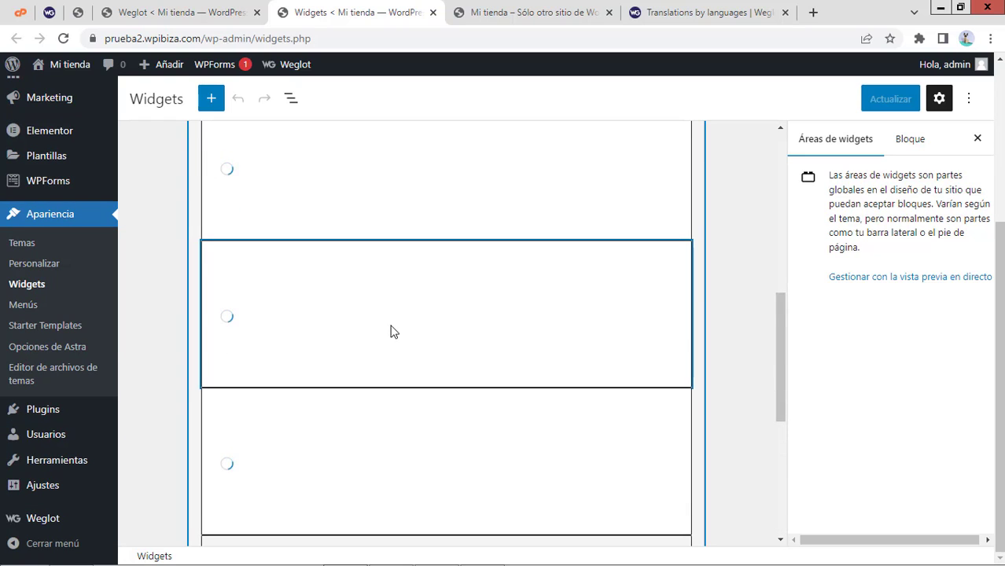
click(441, 333)
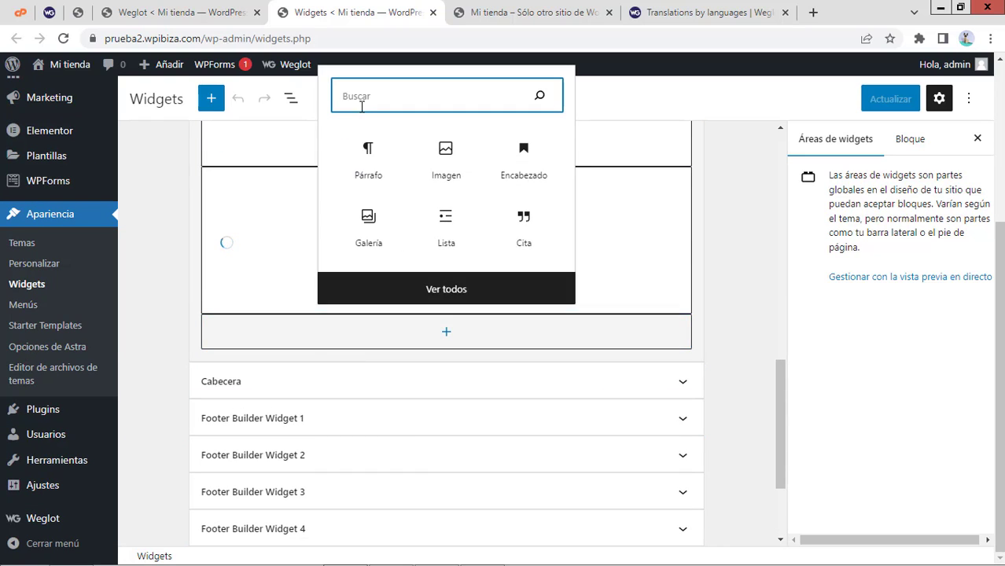
text(weg)
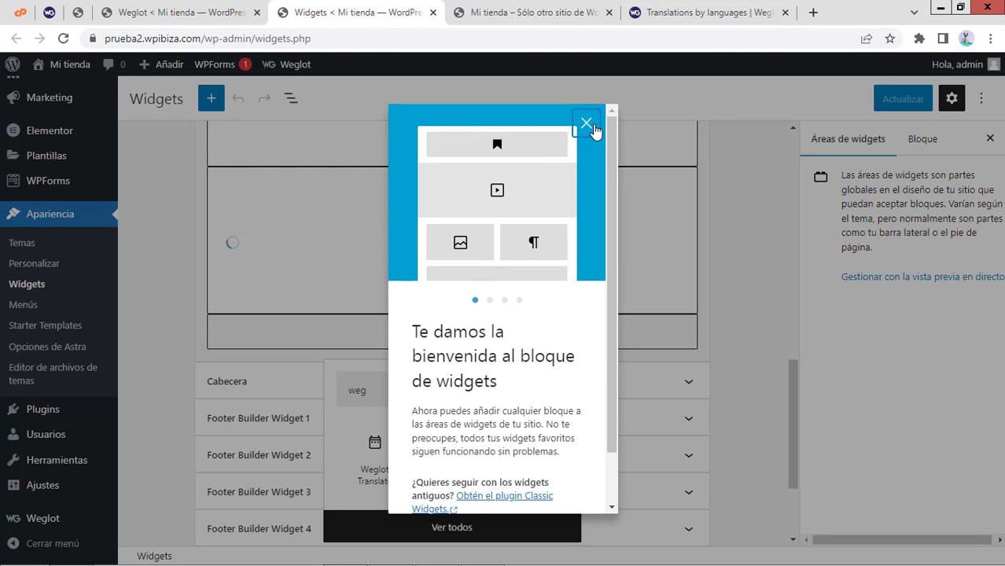
click(586, 123)
click(432, 12)
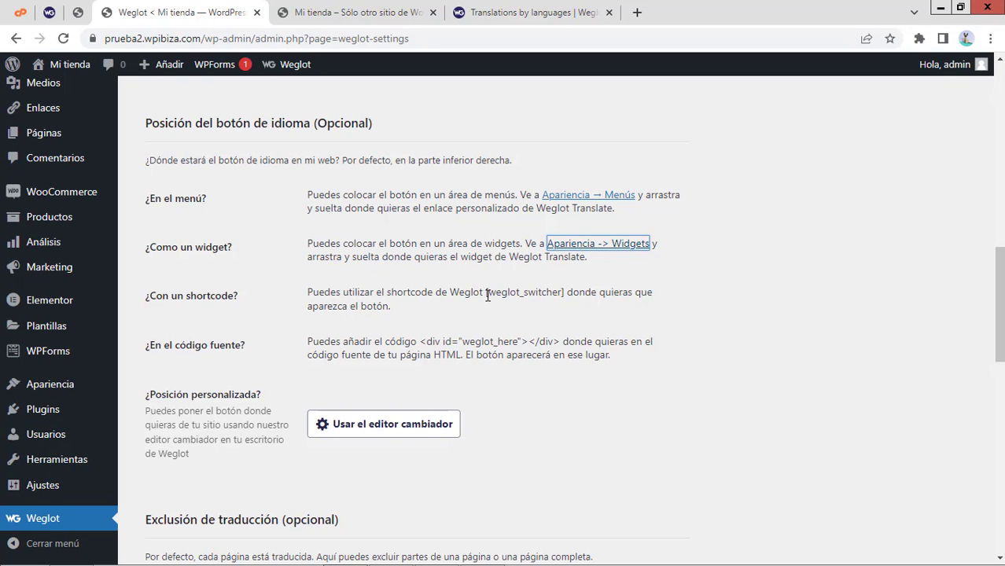
Highlight the [weglot_switcher] shortcode and the <div id="weglot_here"></div> source code snippet in the button position options
drag(487, 295, 564, 298)
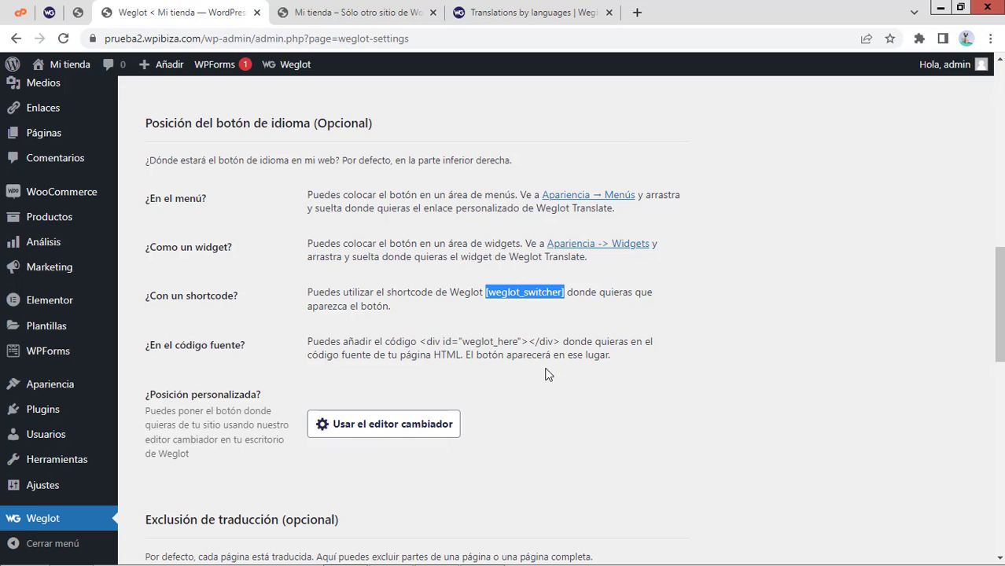
drag(419, 343, 556, 342)
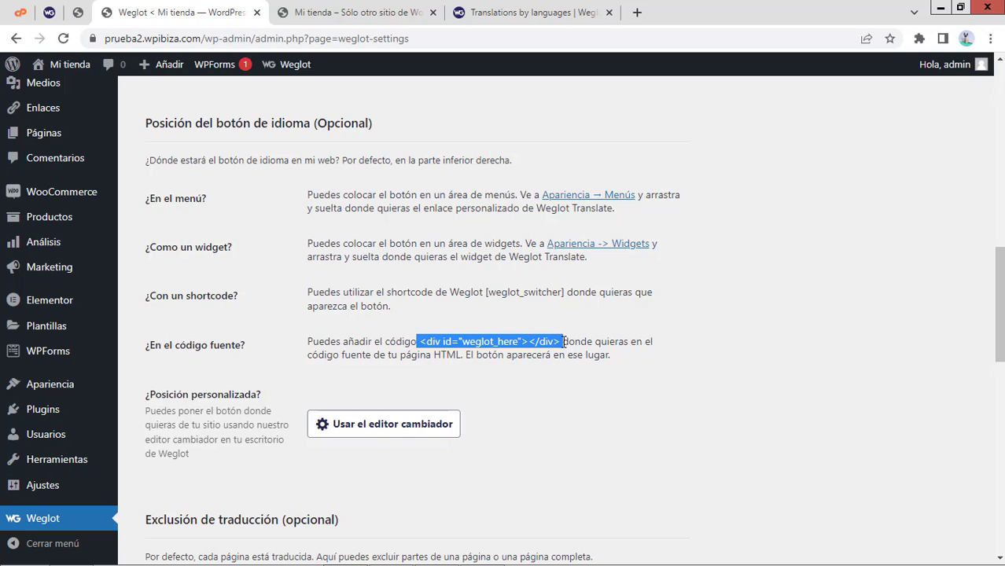
click(607, 431)
Open Weglot's switcher editor for a custom button position, check the storefront, and return to the Weglot settings
scroll(595, 446, down, 2)
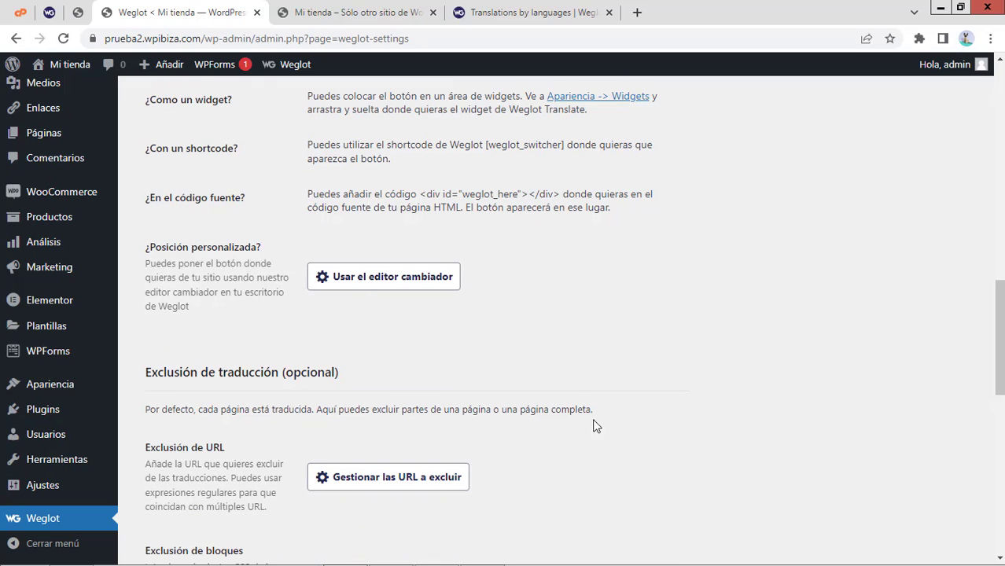
click(383, 283)
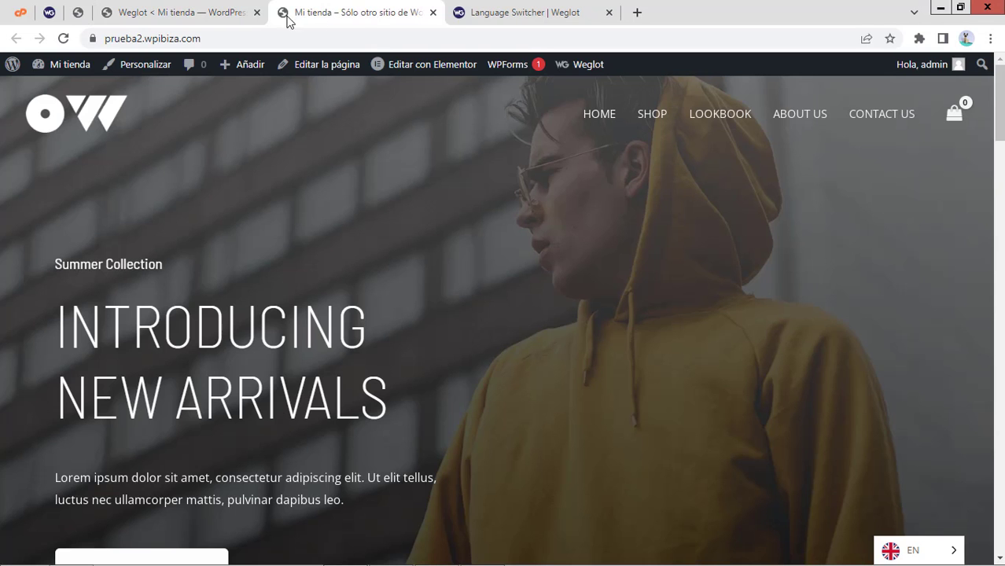
click(207, 15)
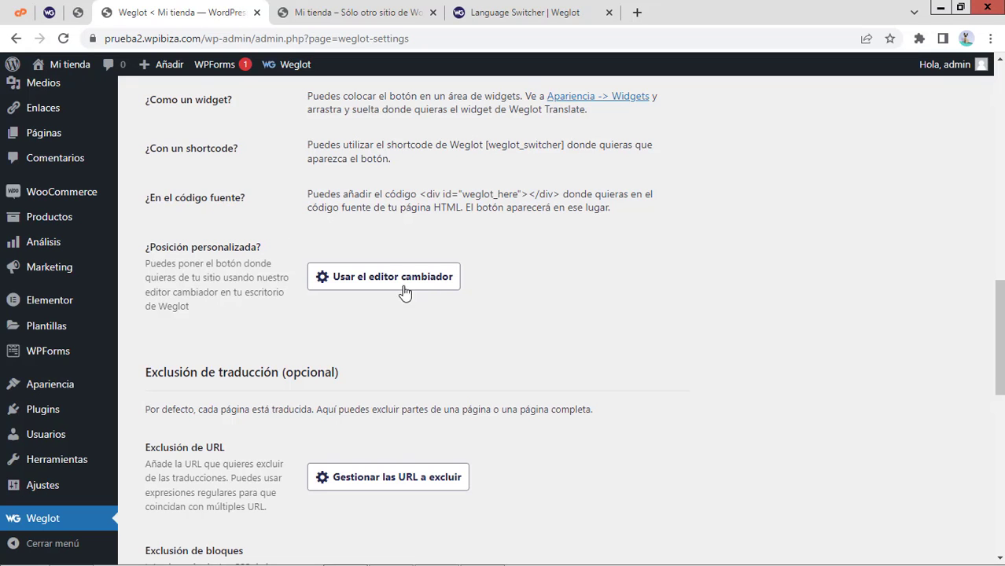
Open the Apariencia → Menús page in a new tab and check which navigation menu the storefront header uses
scroll(370, 314, up, 3)
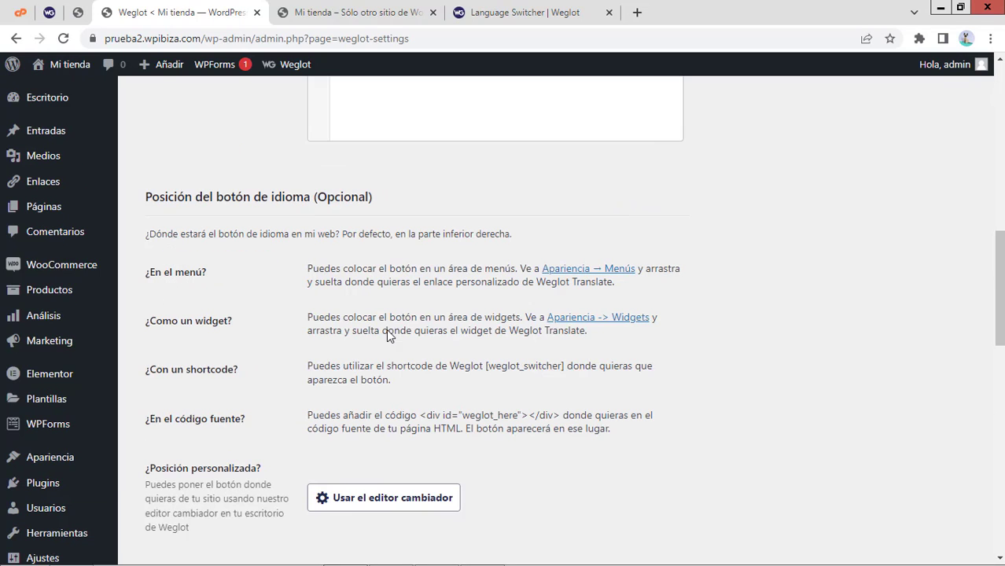
right_click(603, 275)
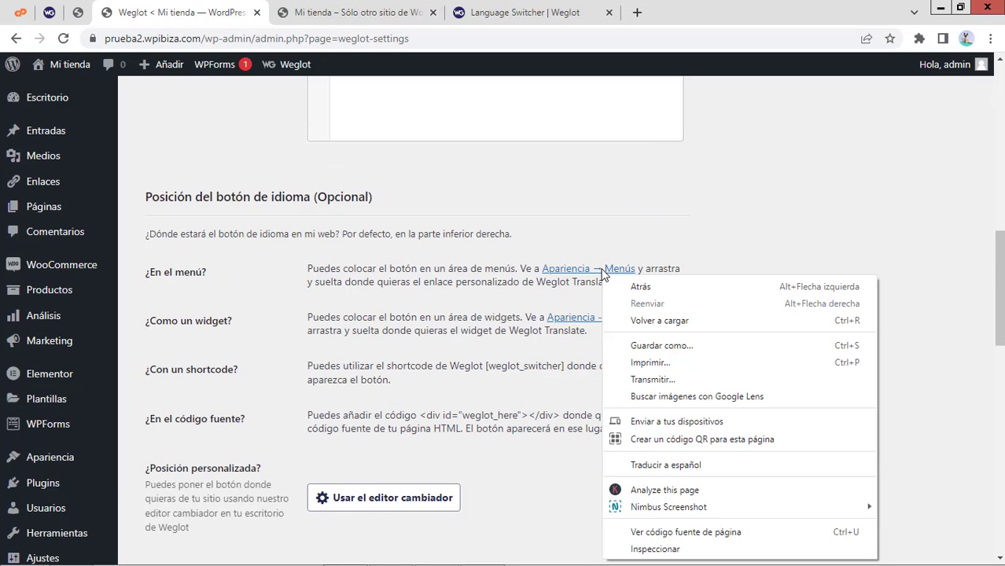
right_click(600, 269)
click(629, 284)
click(366, 13)
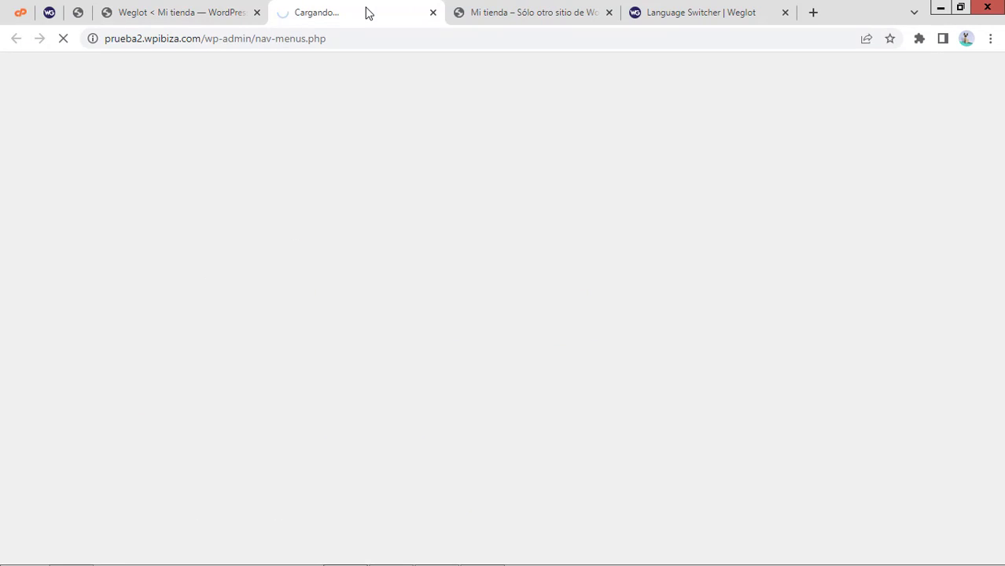
click(511, 11)
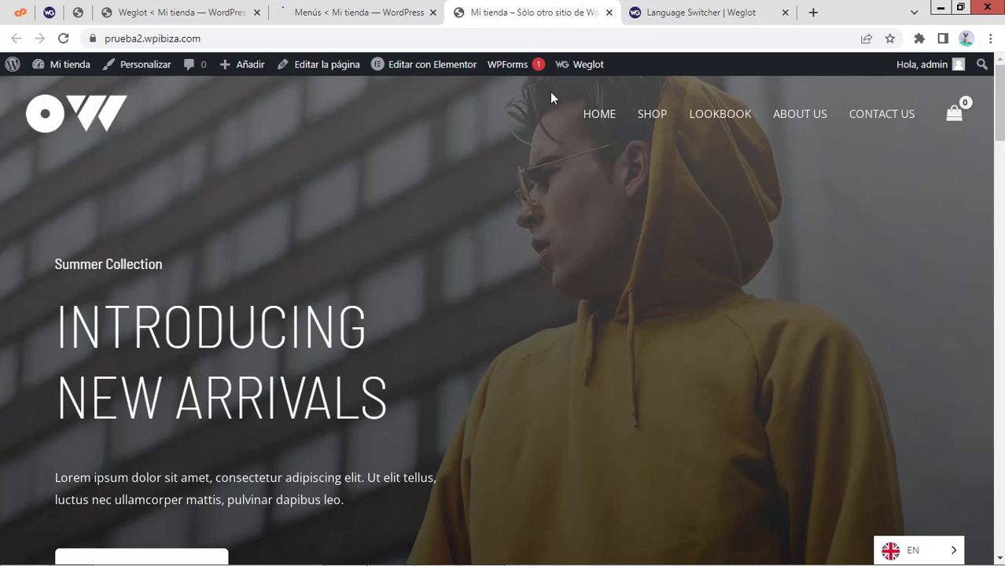
click(360, 12)
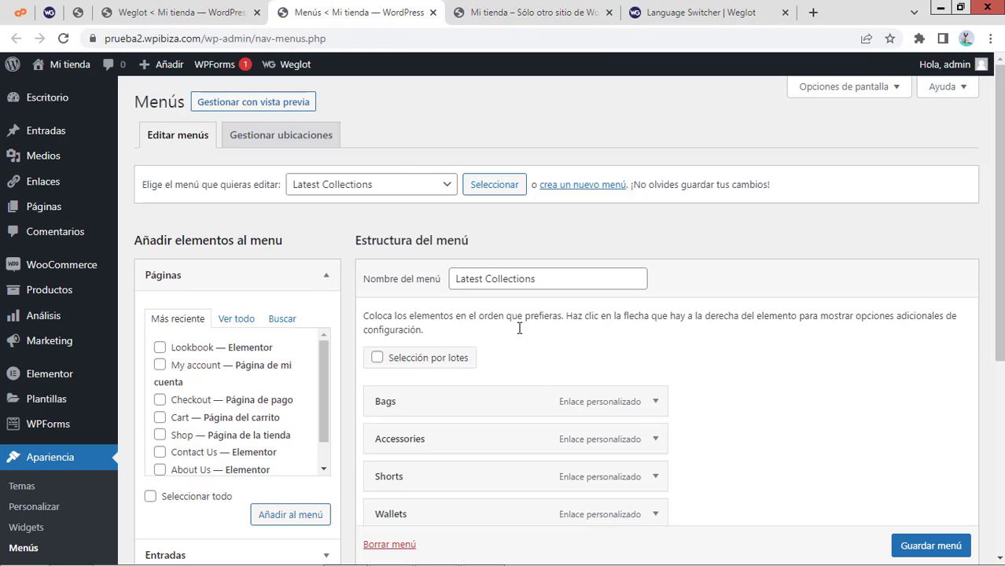
Load the Top Navigation (Menú principal) menu for editing
scroll(539, 369, down, 1)
scroll(537, 364, up, 1)
click(414, 192)
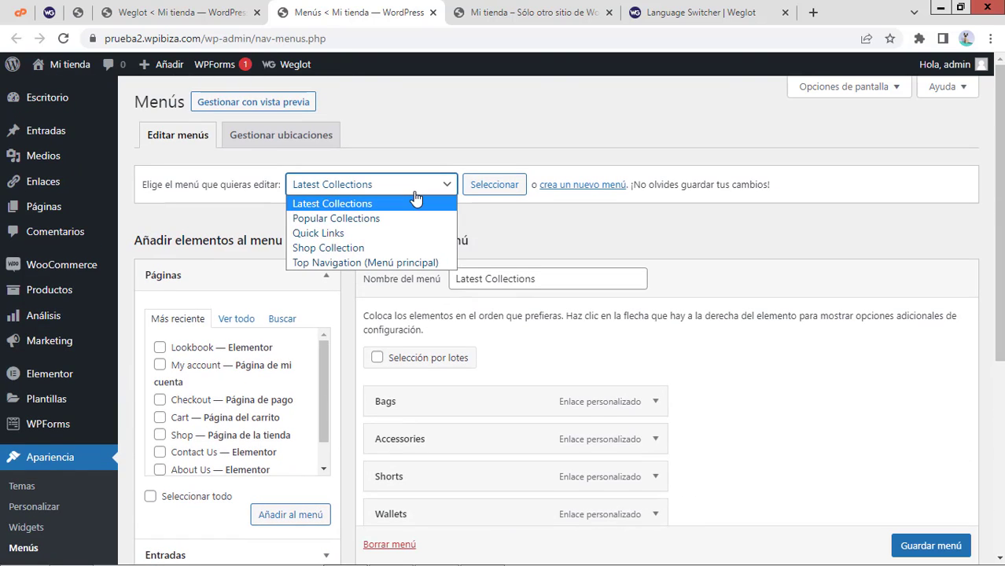
click(405, 263)
click(516, 193)
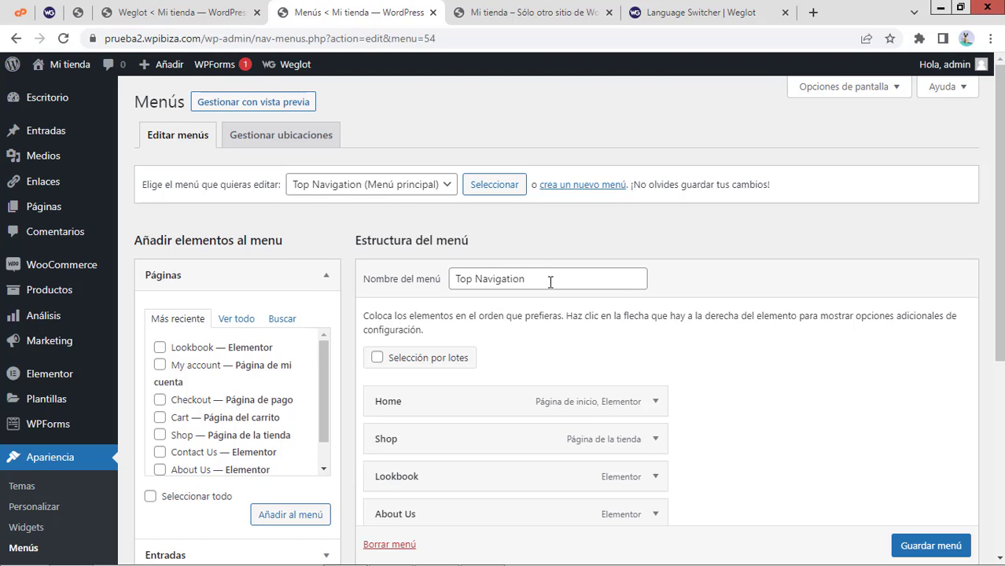
Add the Conmutador de Weglot item to the Top Navigation menu
scroll(550, 281, down, 3)
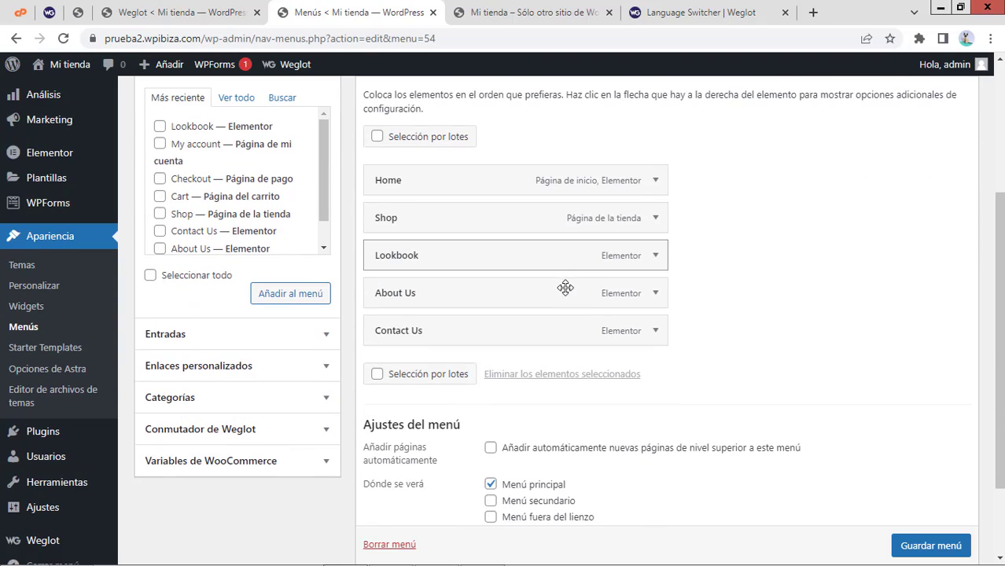
click(203, 435)
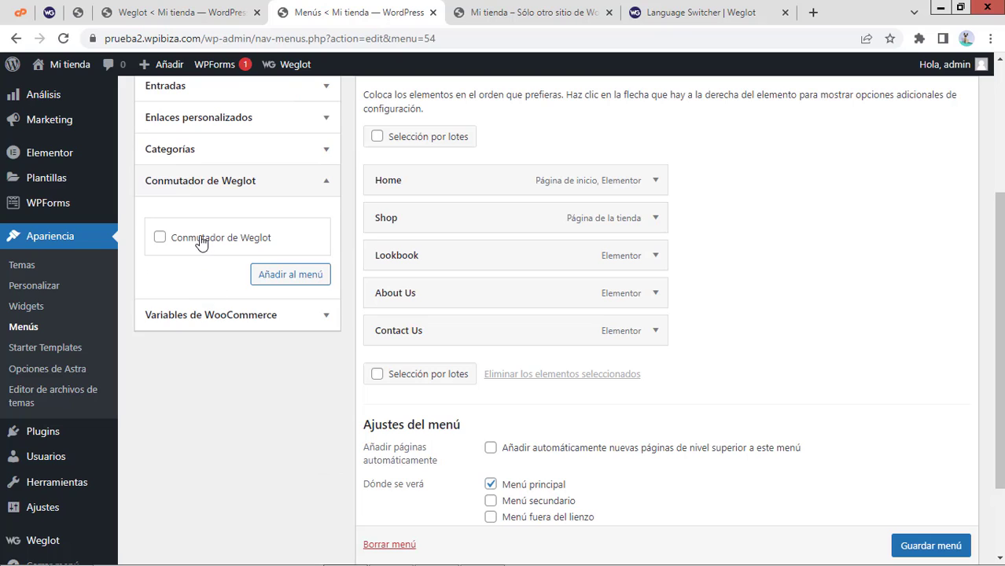
click(198, 239)
click(280, 275)
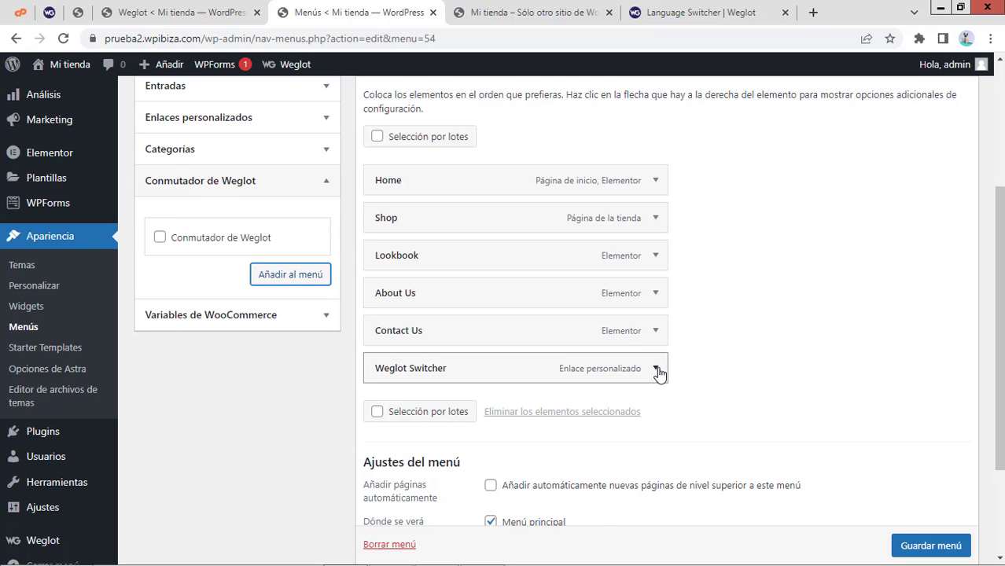
Check the Weglot Switcher item's Ocultar el idioma actual option, leave it disabled, and save the menu
click(656, 369)
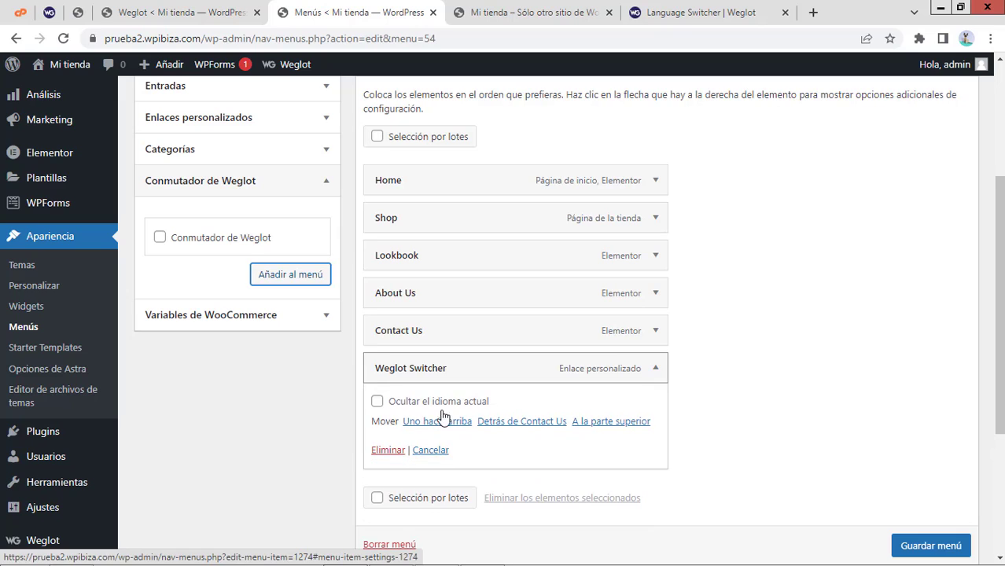
click(378, 402)
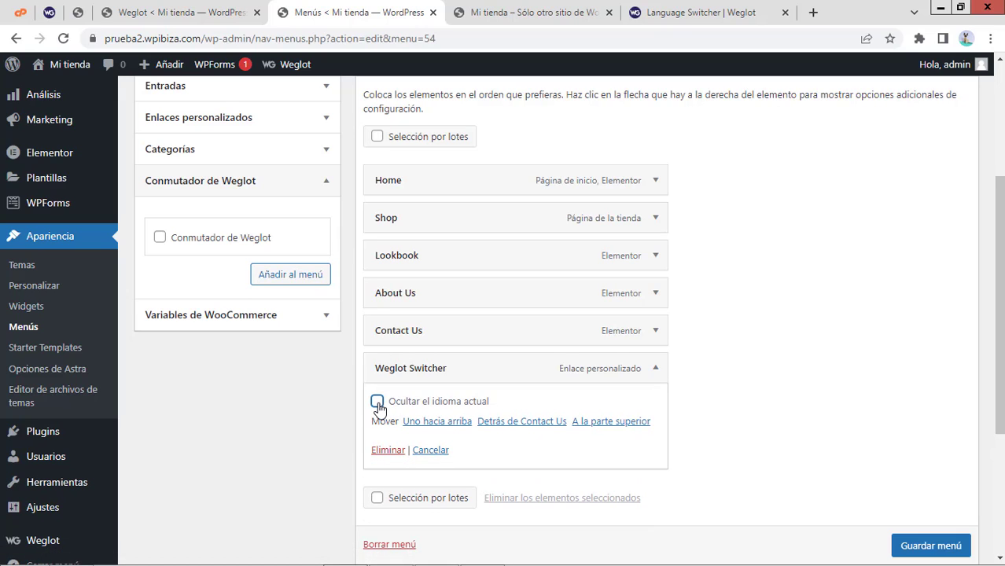
click(655, 369)
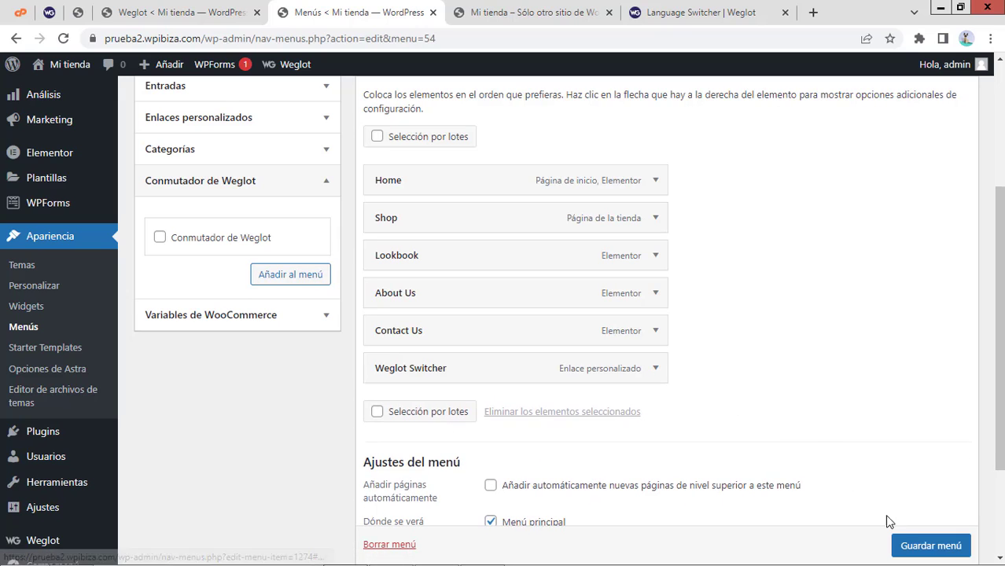
click(914, 543)
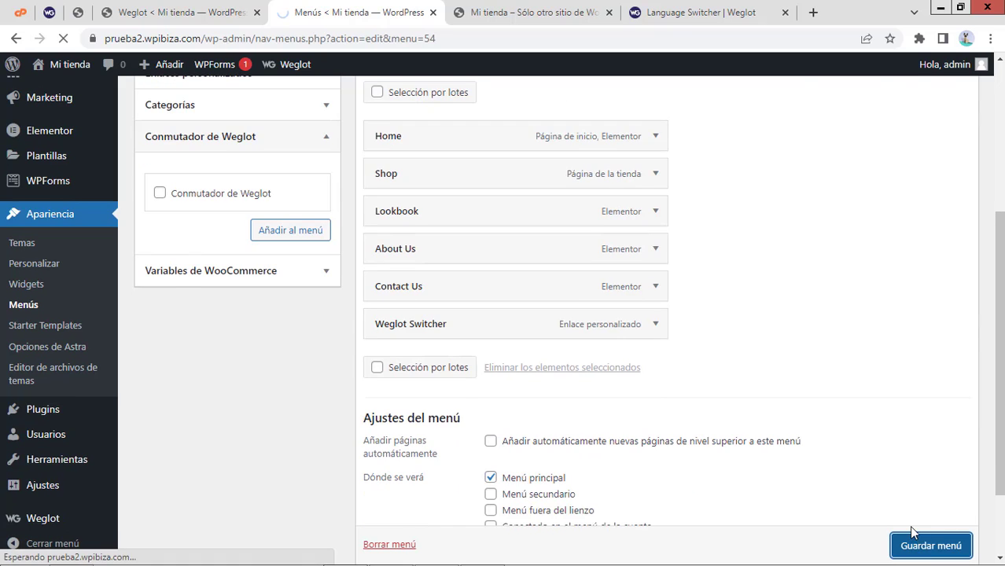
Reload the storefront and check the languages offered under ELIGE TU IDIOMA in the header menu
click(534, 12)
click(63, 40)
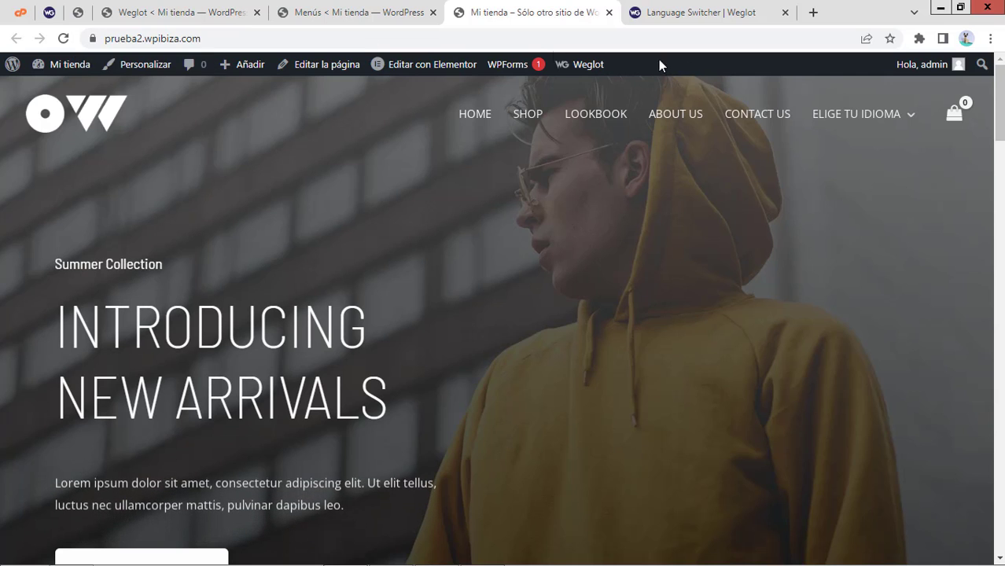
mouse_move(878, 129)
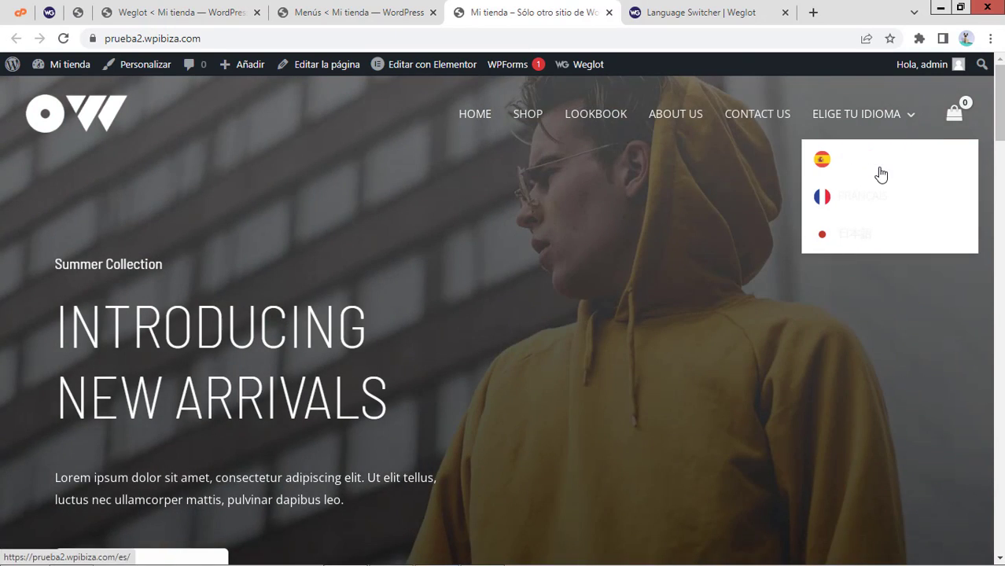
Open the Switcher Visual Editor from the Weglot custom position setting and look through the store page preview down to the footer
click(358, 14)
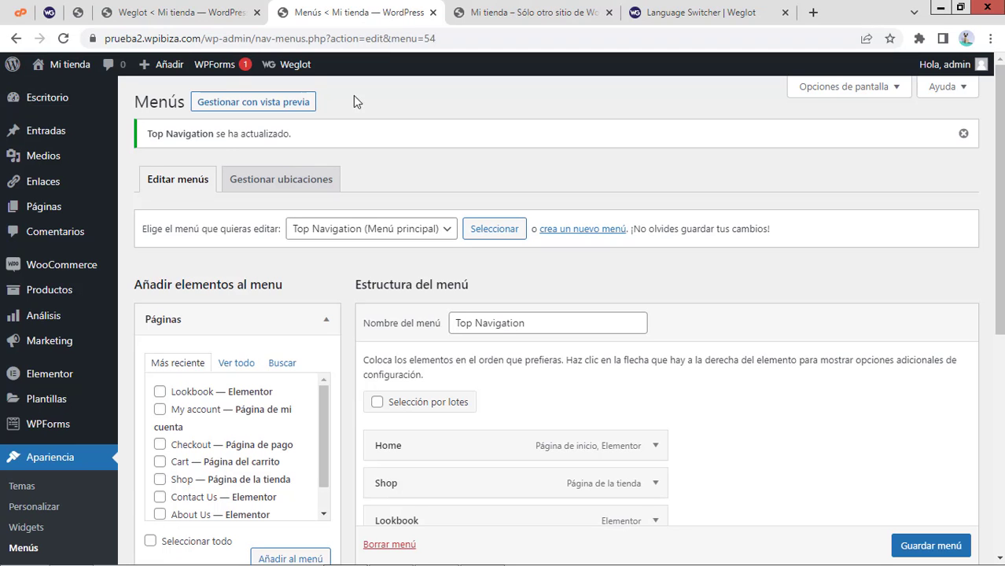
click(188, 14)
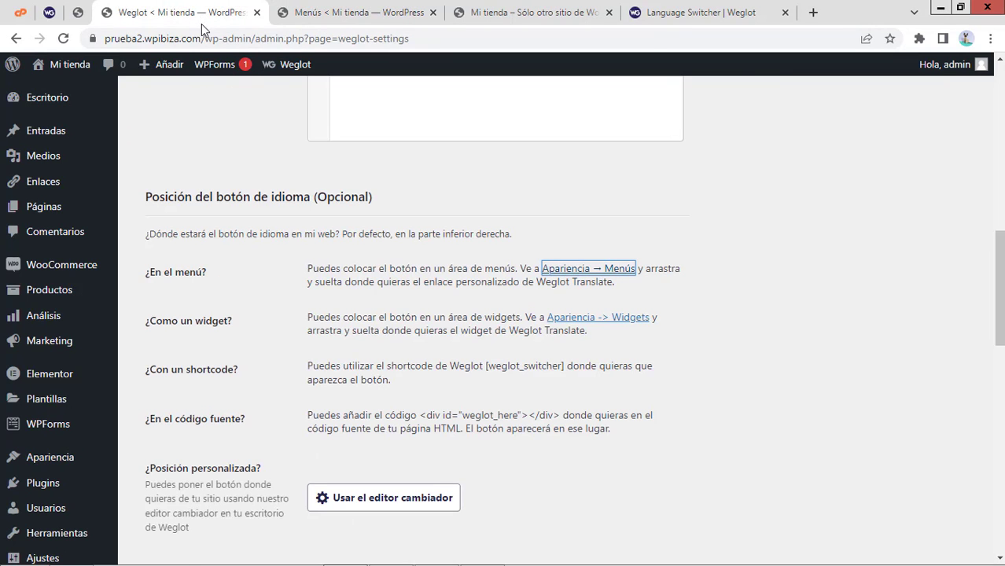
scroll(472, 497, down, 2)
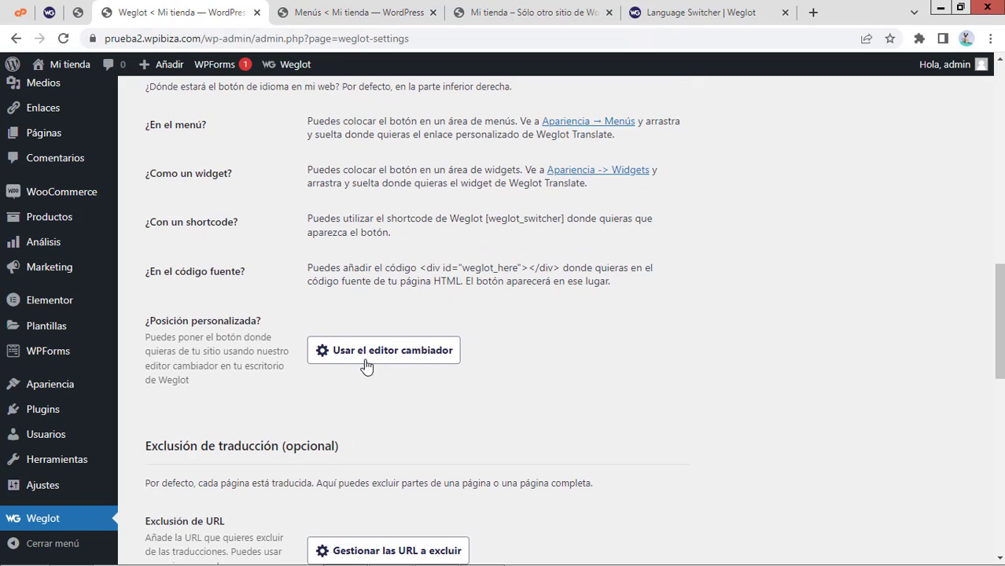
click(384, 351)
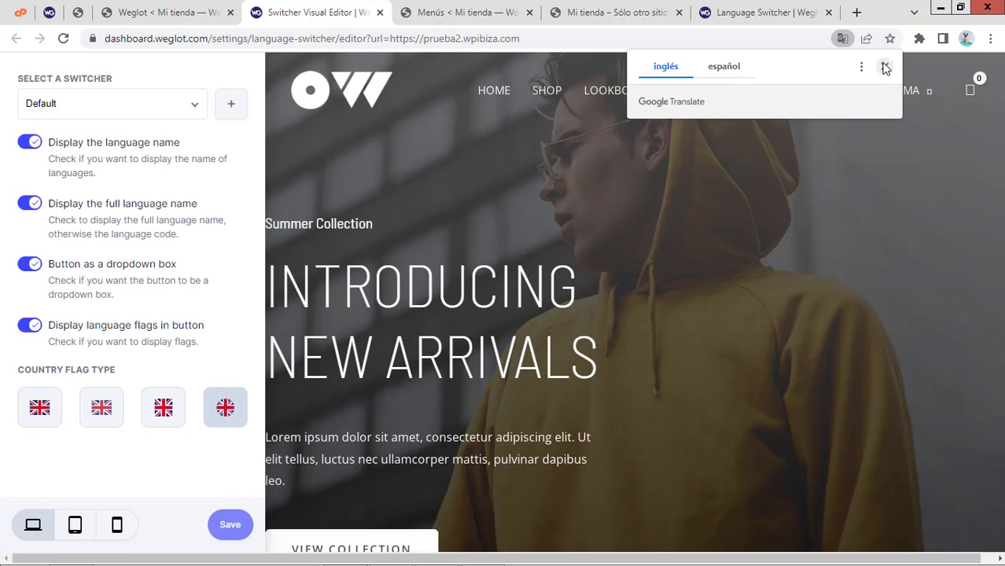
click(884, 67)
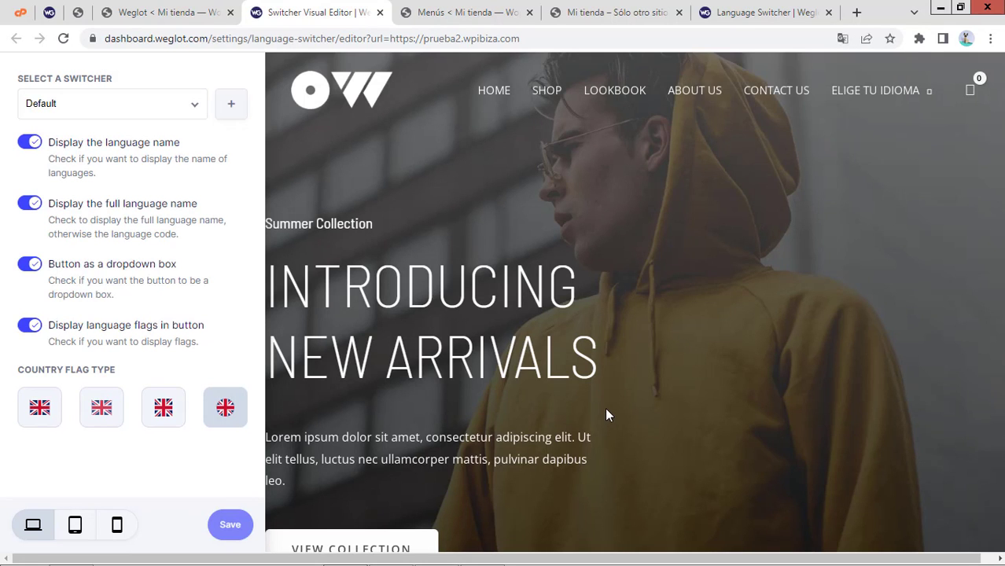
scroll(604, 407, down, 7)
scroll(604, 407, down, 15)
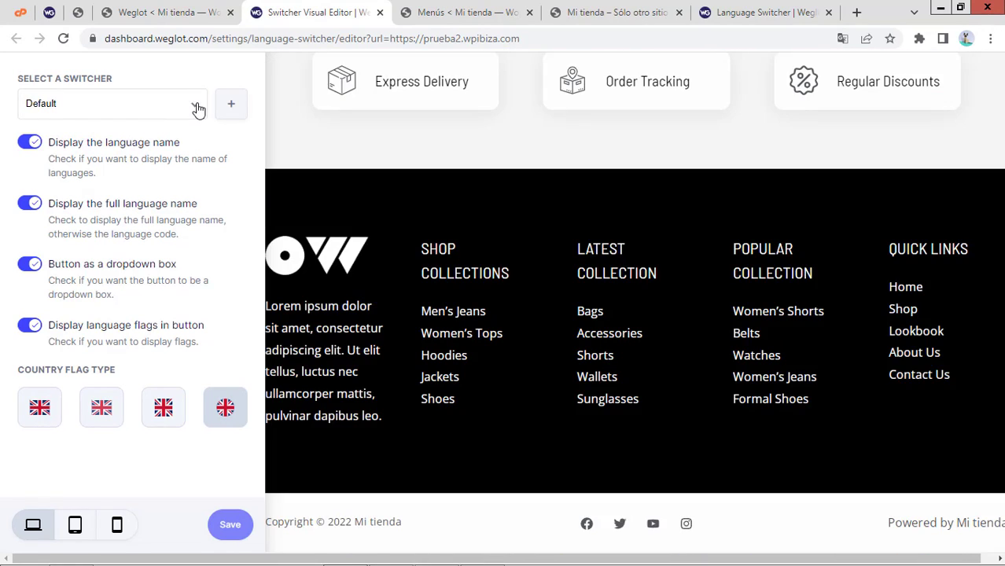
Check which language switchers are available for selection in the visual editor
click(196, 112)
click(197, 112)
click(81, 114)
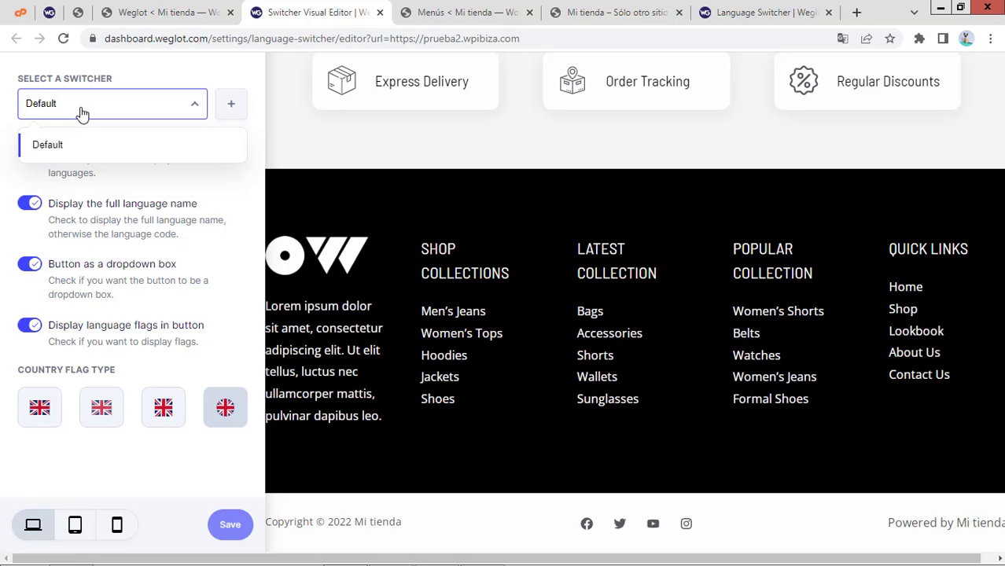
click(81, 114)
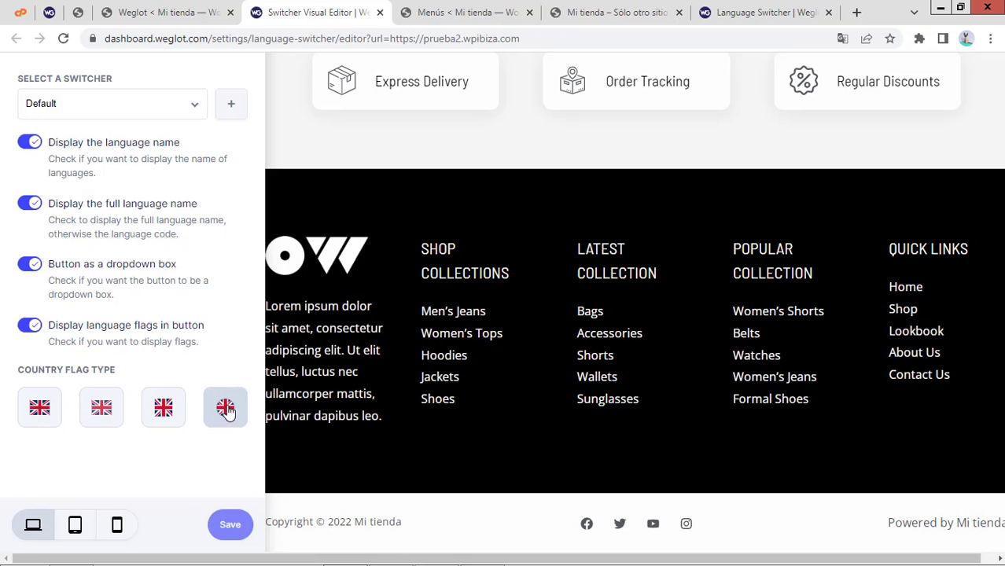
Preview the store page in tablet, mobile and desktop layouts, then close the visual editor
click(75, 525)
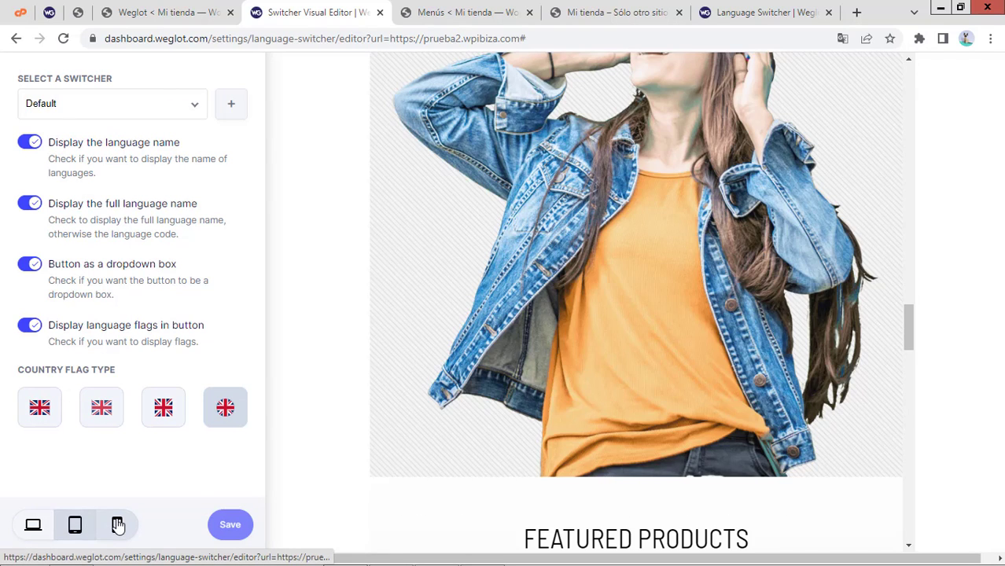
click(118, 525)
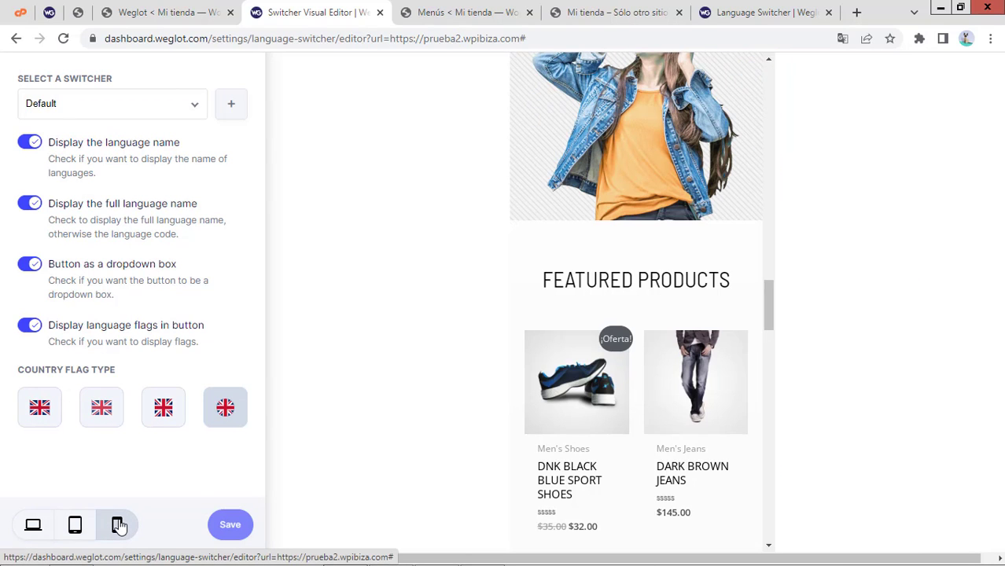
click(33, 524)
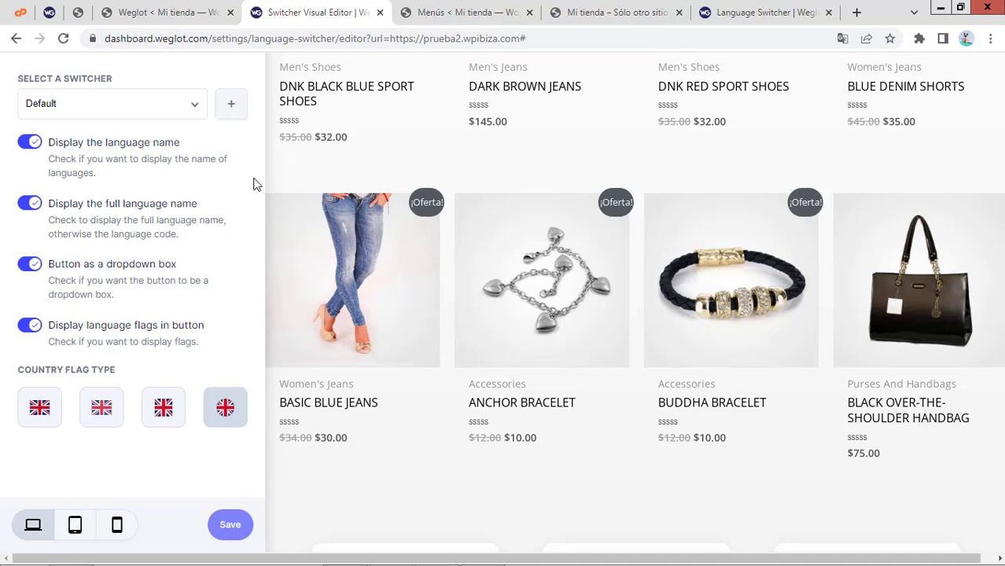
click(379, 13)
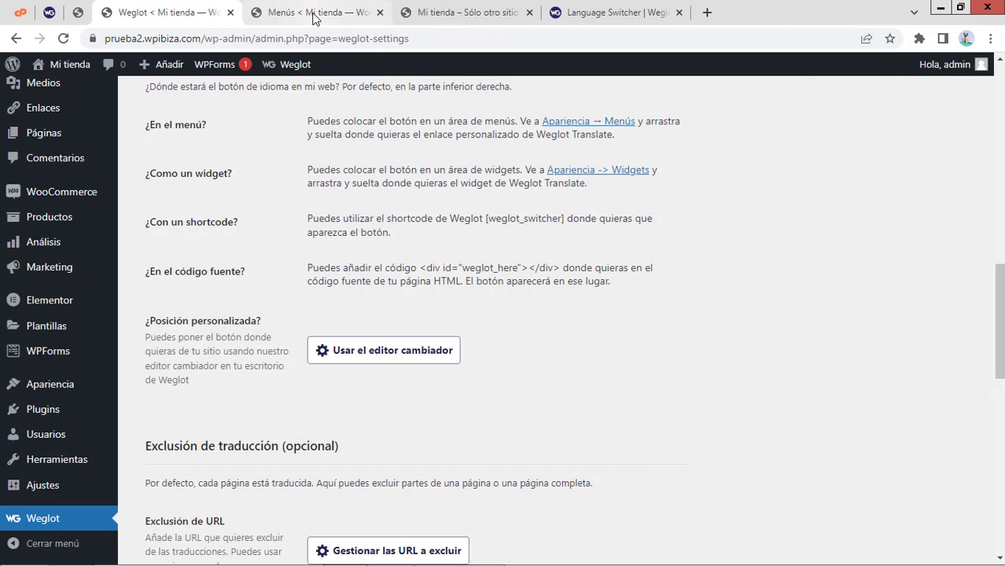
Remove the Weglot switcher item from the Top Navigation menu and save the menu
click(313, 17)
scroll(606, 379, down, 5)
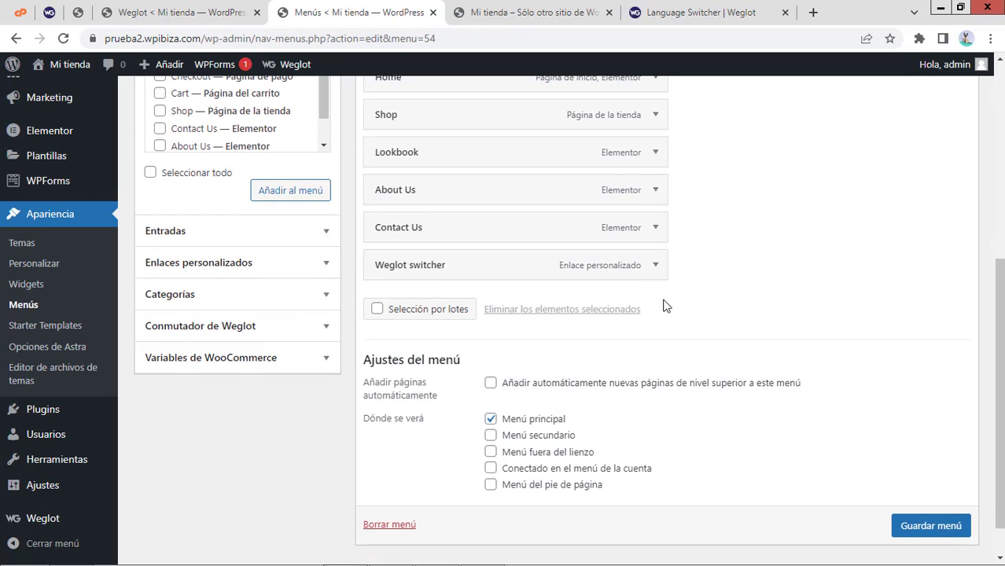
click(655, 265)
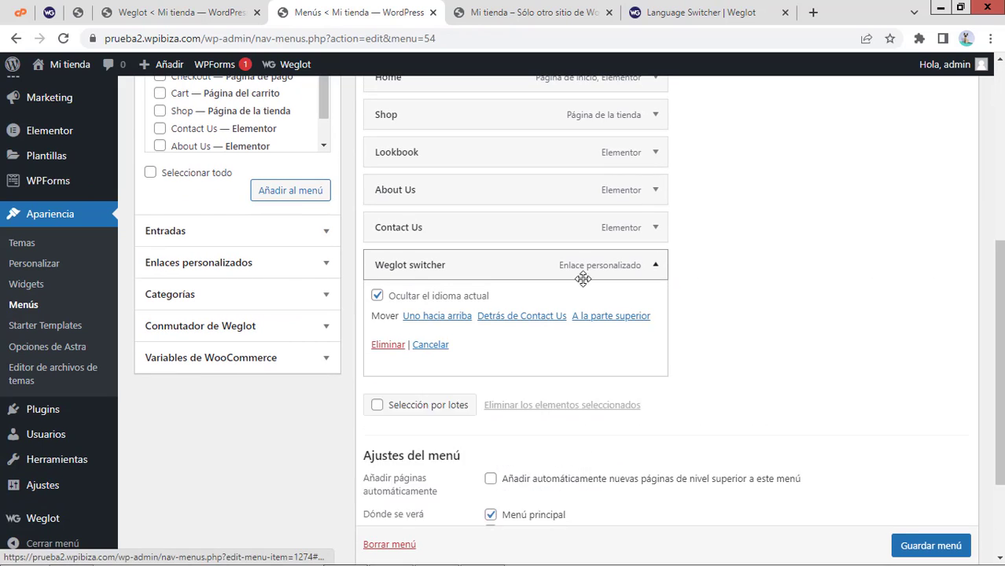
click(389, 347)
Reload the storefront and expand the floating language switcher to check its language list
key(ctrl+Tab)
key(F5)
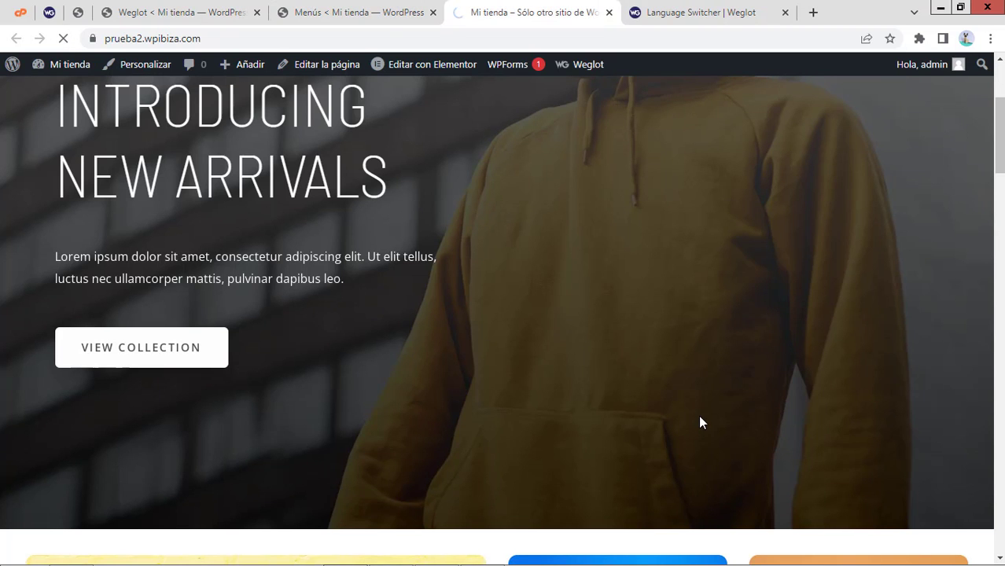
scroll(877, 460, down, 3)
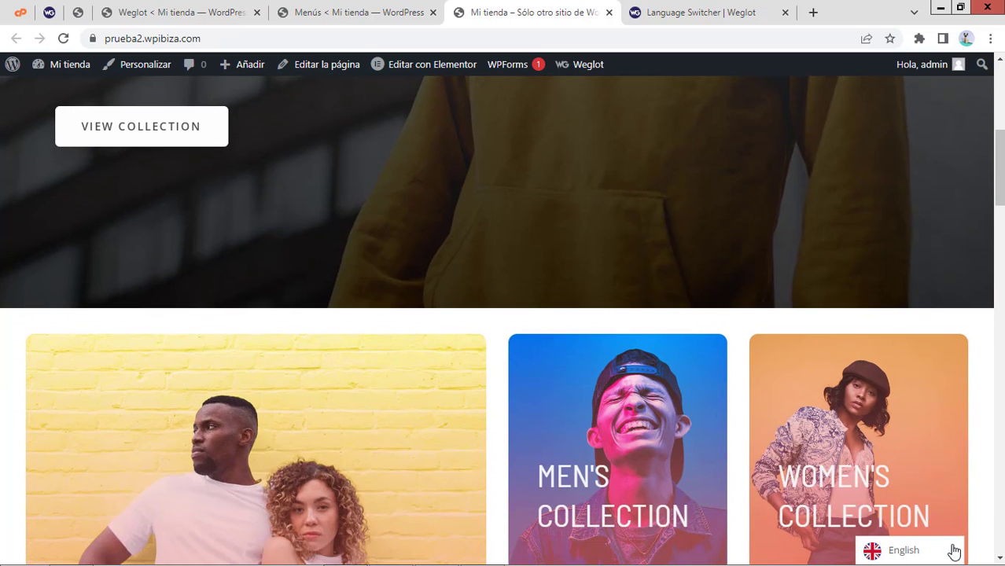
click(953, 551)
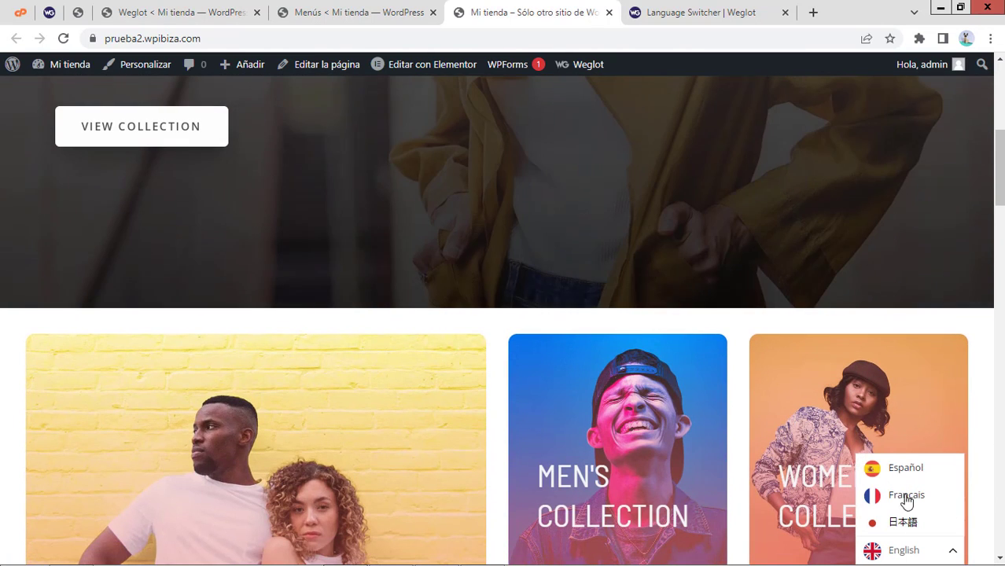
Reopen the Switcher Visual Editor in a new tab from the Weglot settings' custom position option
click(293, 10)
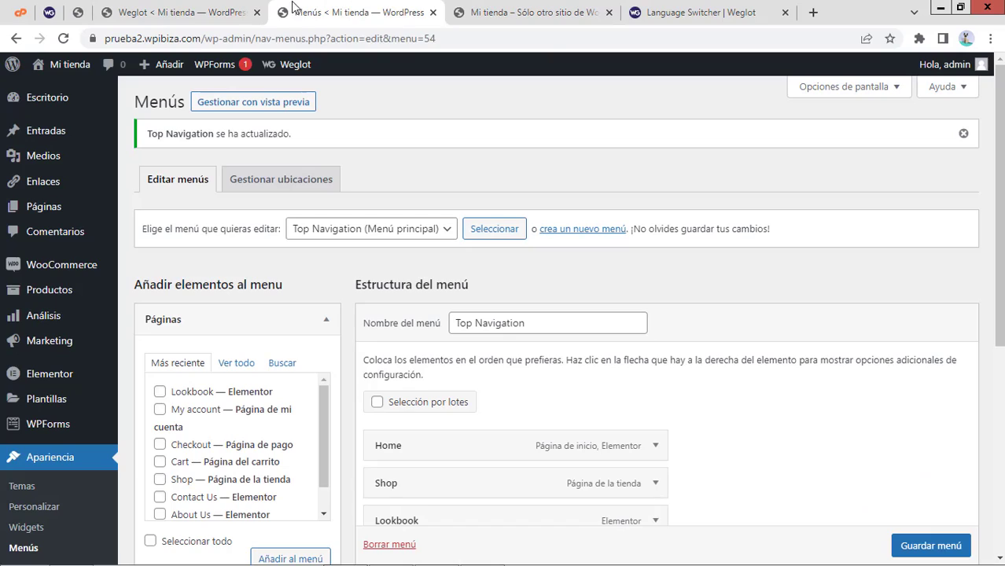
click(204, 9)
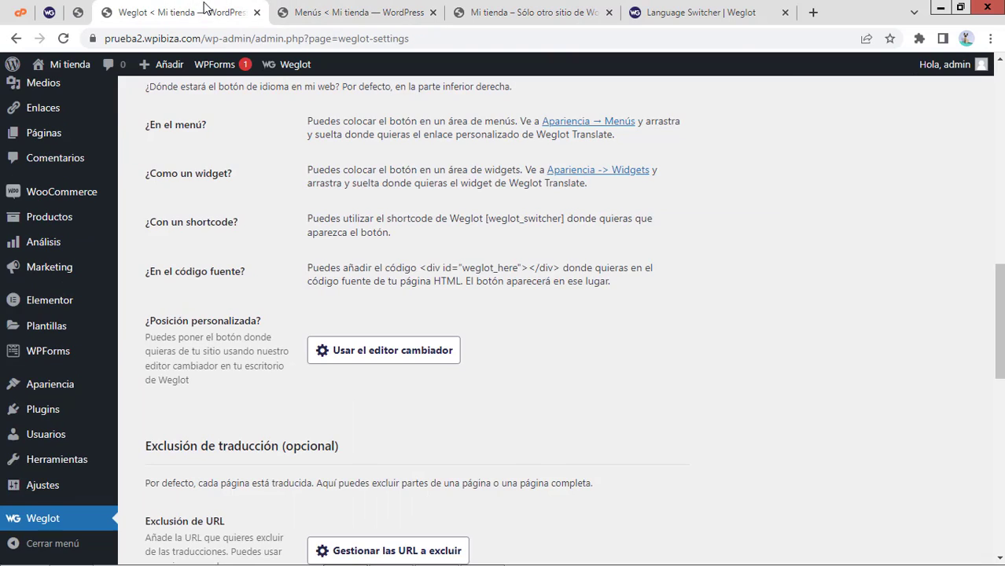
right_click(387, 351)
click(414, 360)
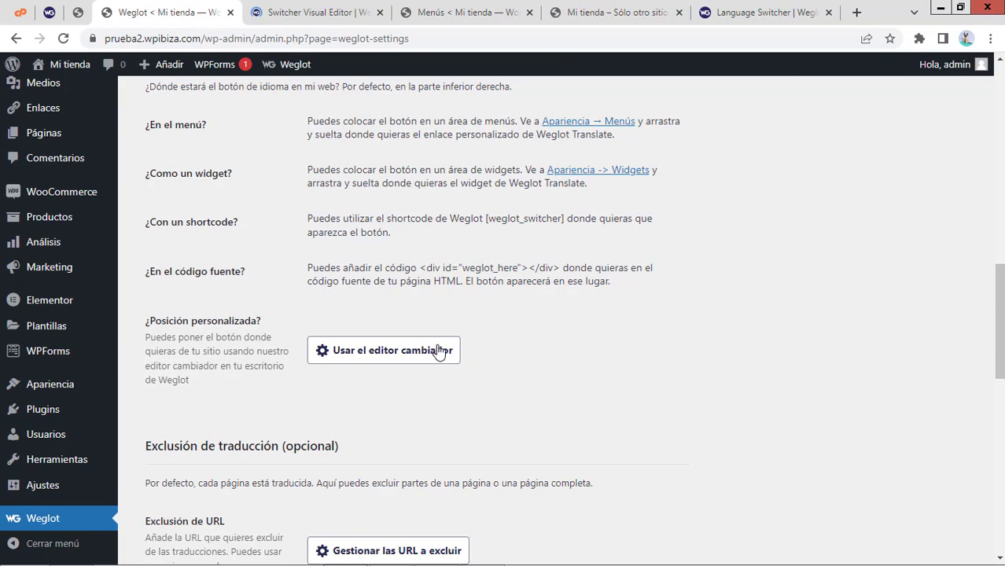
key(ctrl+Tab)
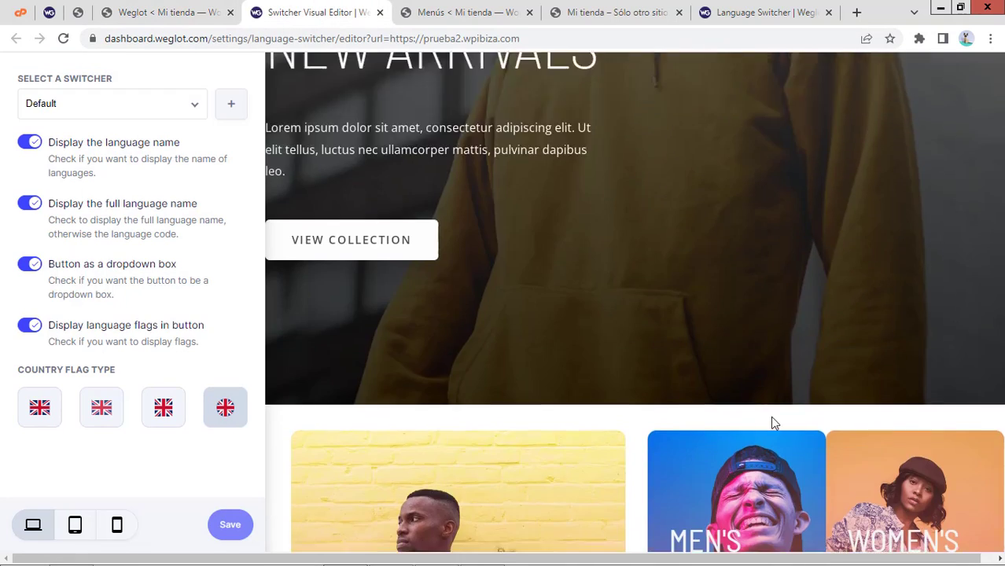
Add a new language switcher and place it in the page footer, just below the copyright text
scroll(770, 416, down, 10)
scroll(773, 424, down, 10)
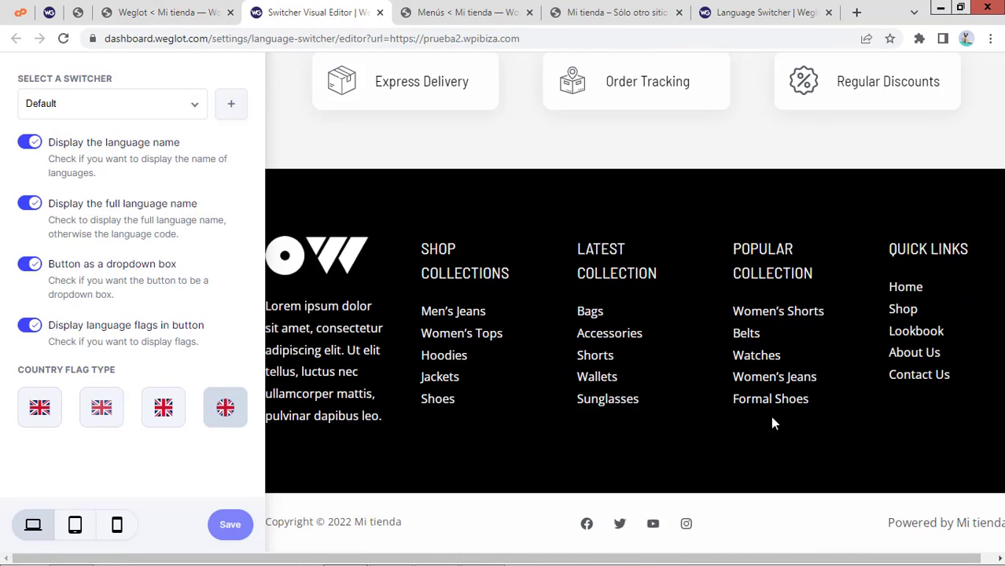
click(197, 106)
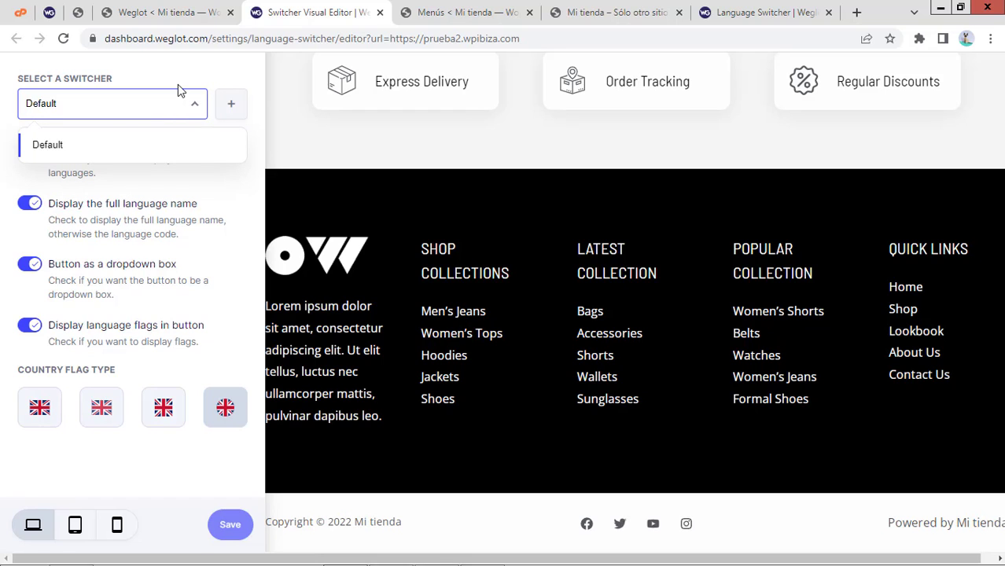
click(232, 109)
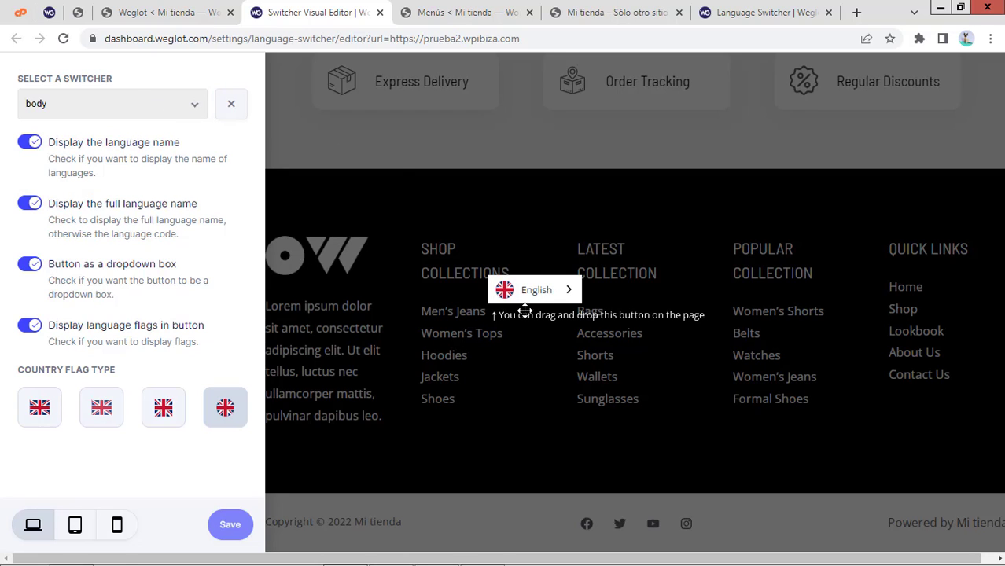
drag(511, 291, 577, 315)
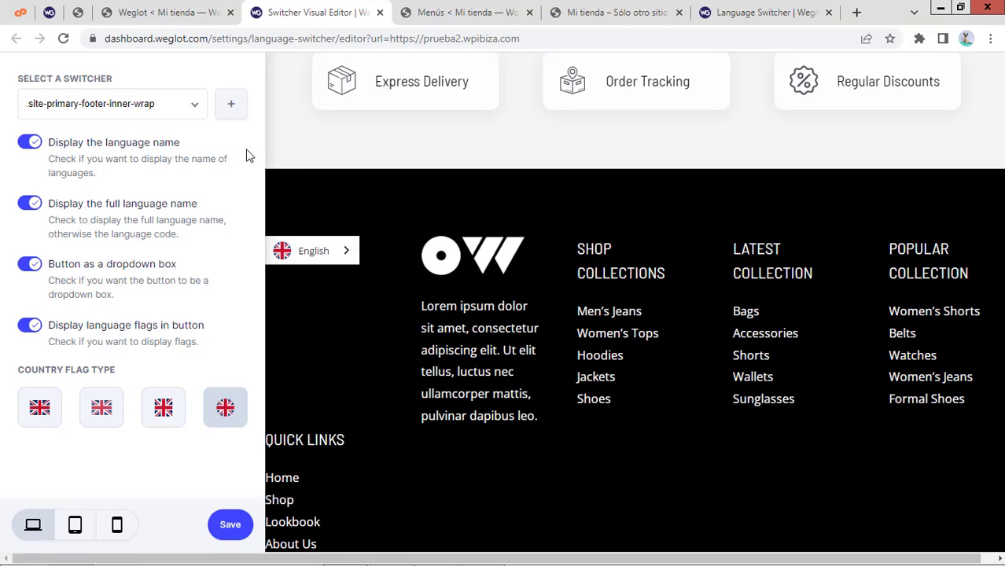
drag(287, 238, 937, 501)
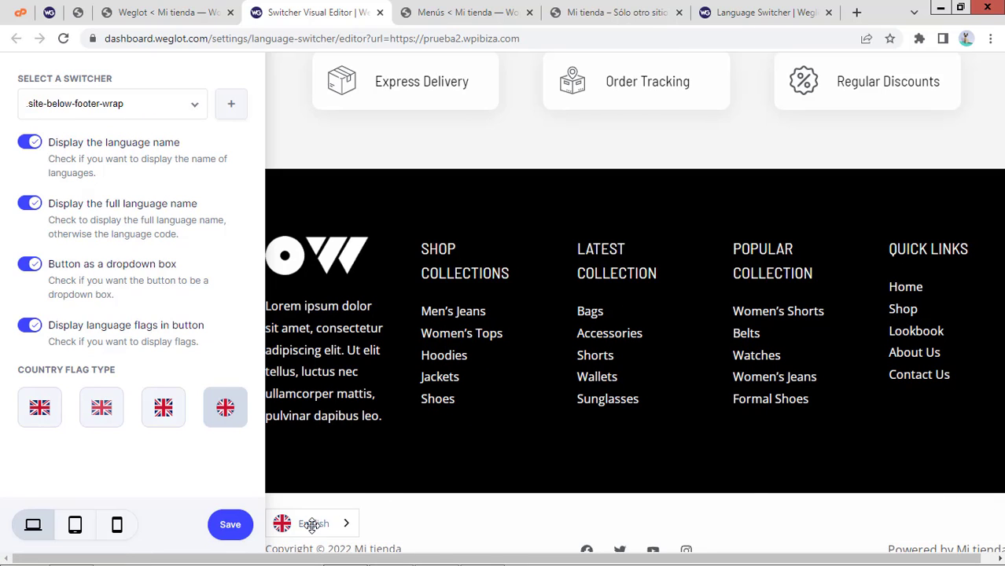
drag(310, 524, 351, 538)
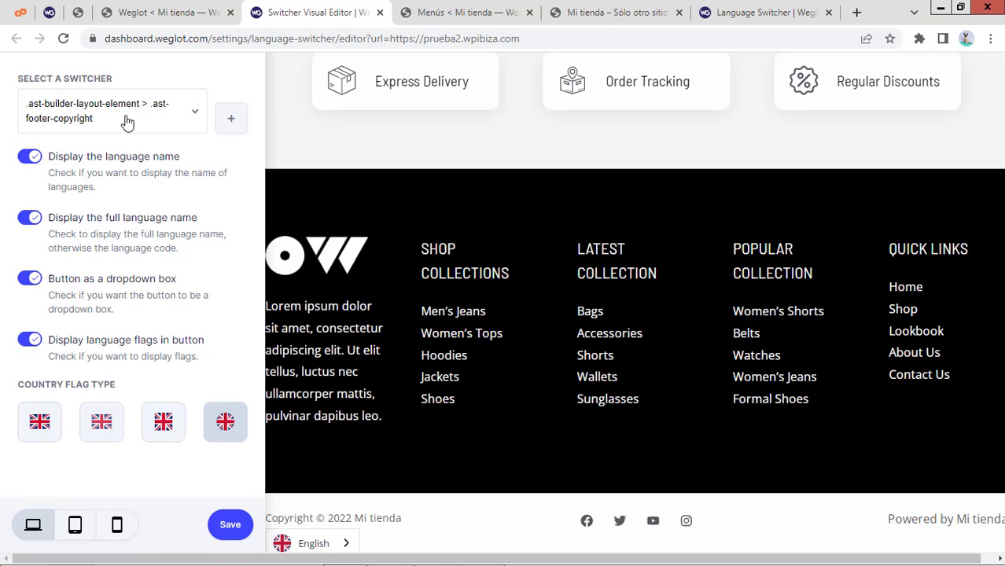
Delete the language switcher placed in the footer's copyright element, keeping only the Default switcher
click(151, 122)
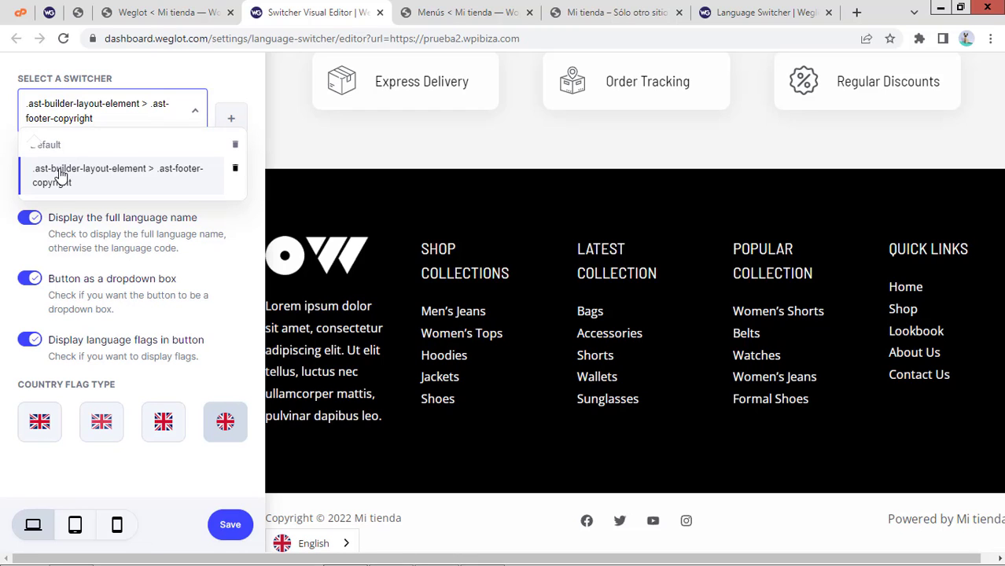
click(237, 172)
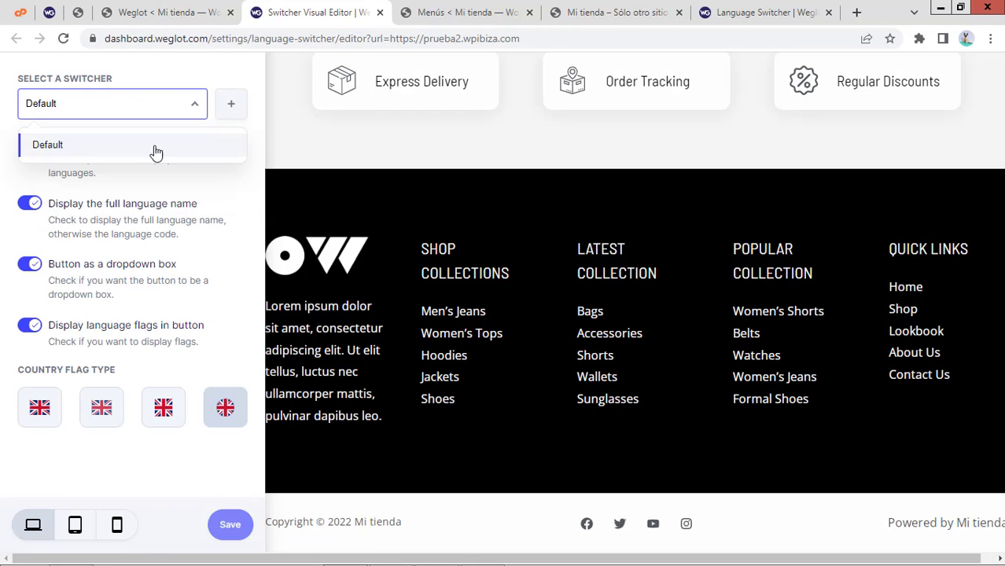
click(154, 107)
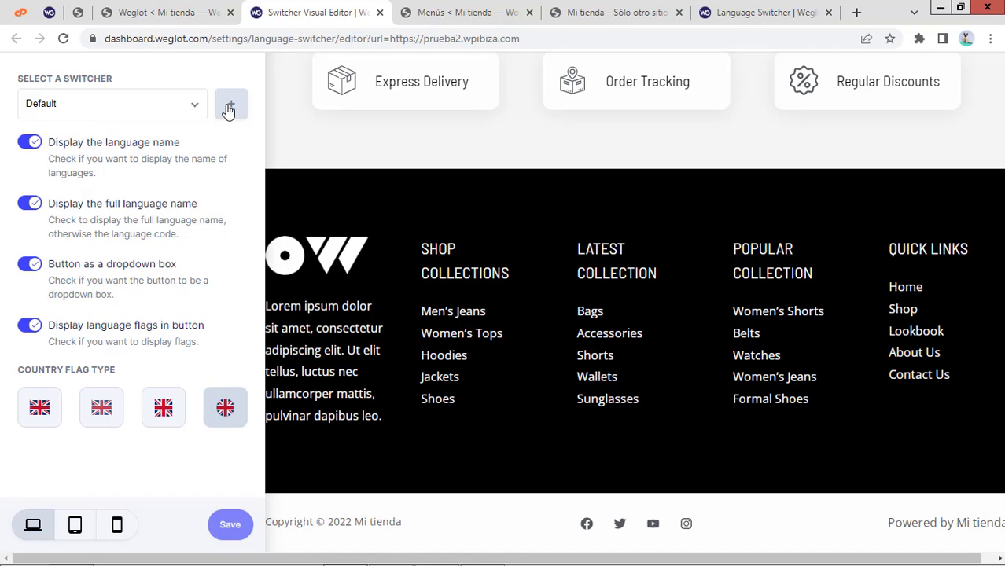
Add a new language switcher and place it in the page header, in the .site-primary-header-wrap element above the logo
scroll(464, 306, up, 20)
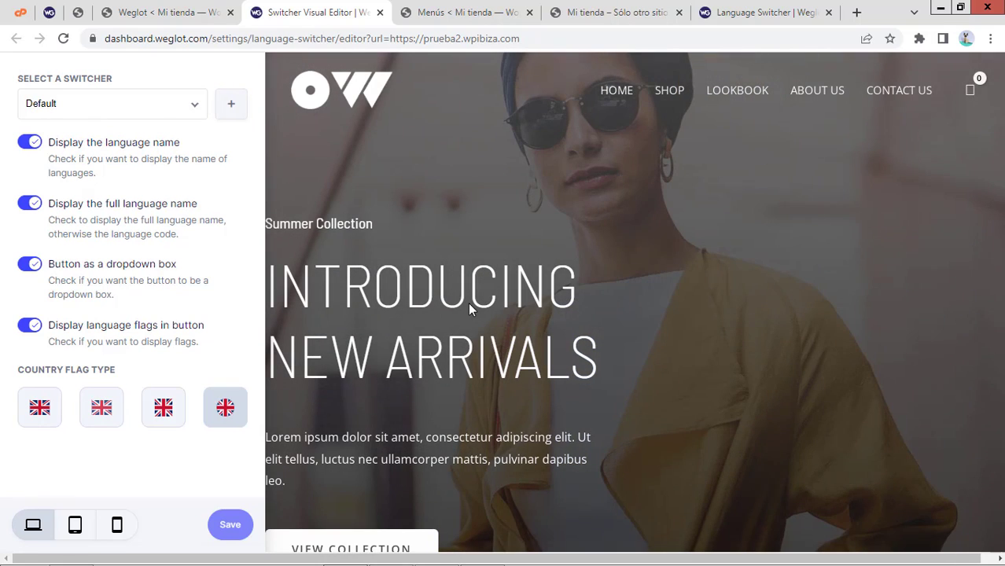
click(231, 106)
drag(525, 299, 916, 100)
drag(311, 81, 974, 106)
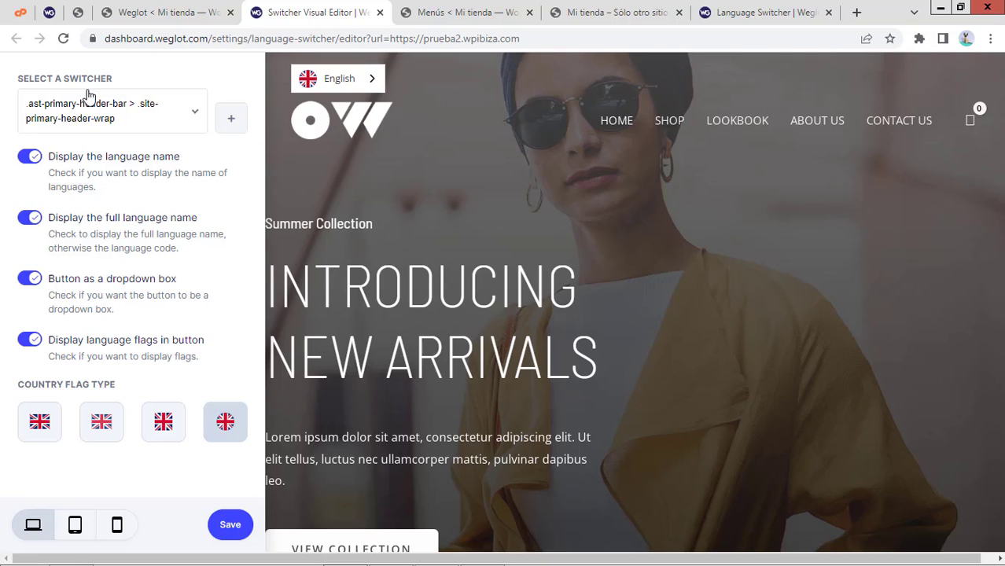
Preview the header language switcher in the tablet and mobile layouts, and return to the desktop layout
click(76, 524)
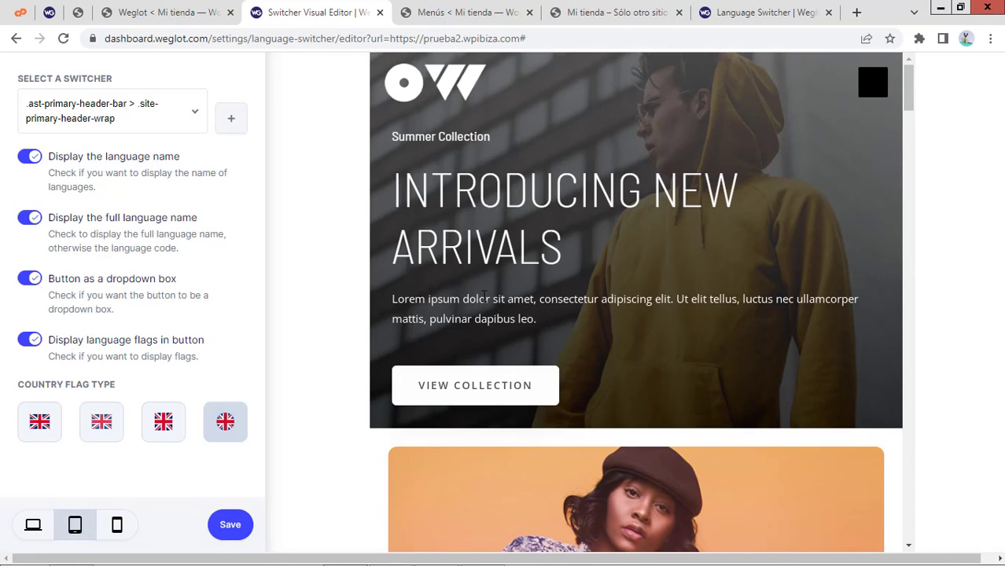
scroll(573, 297, down, 3)
scroll(573, 297, up, 3)
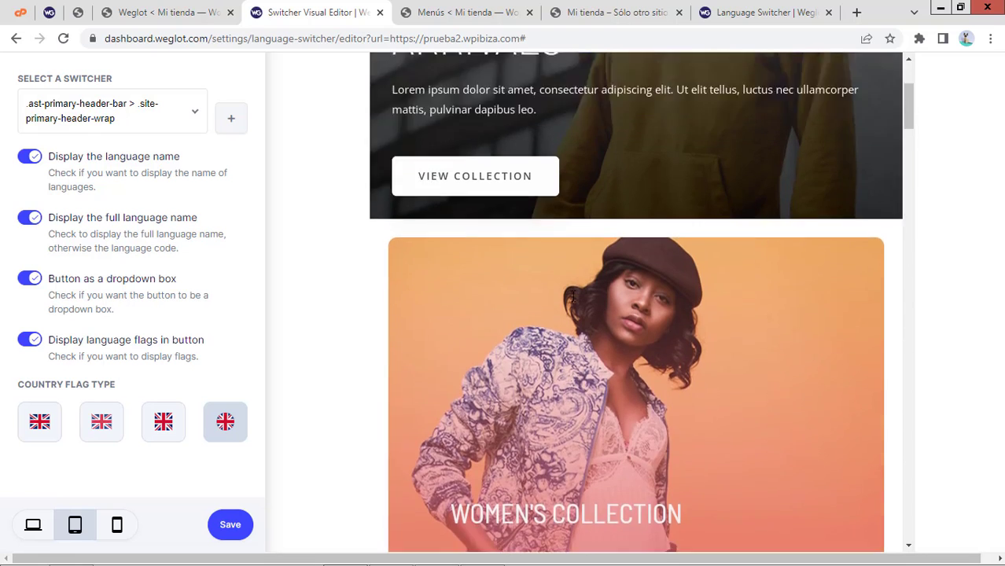
click(117, 524)
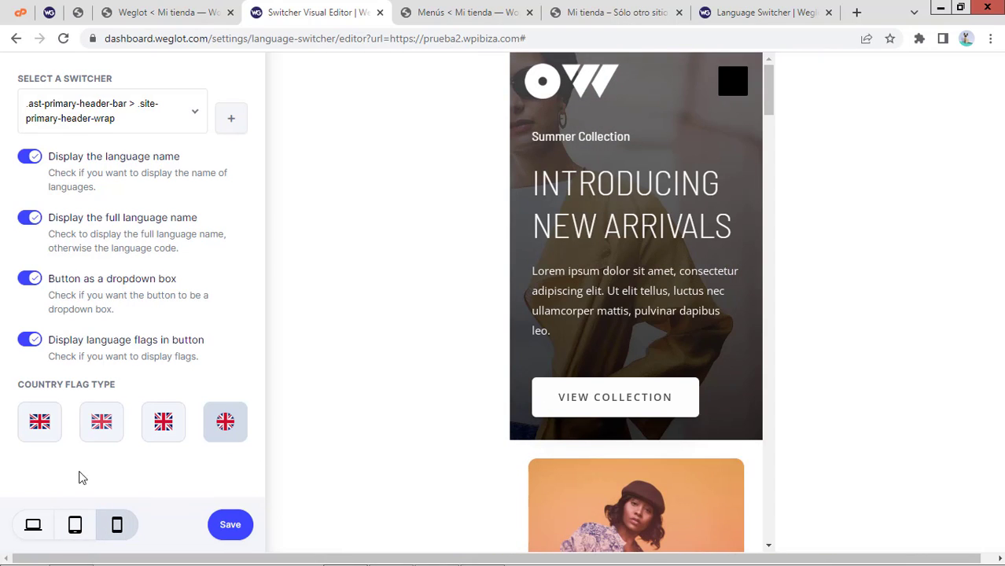
click(33, 525)
right_click(33, 525)
key(Escape)
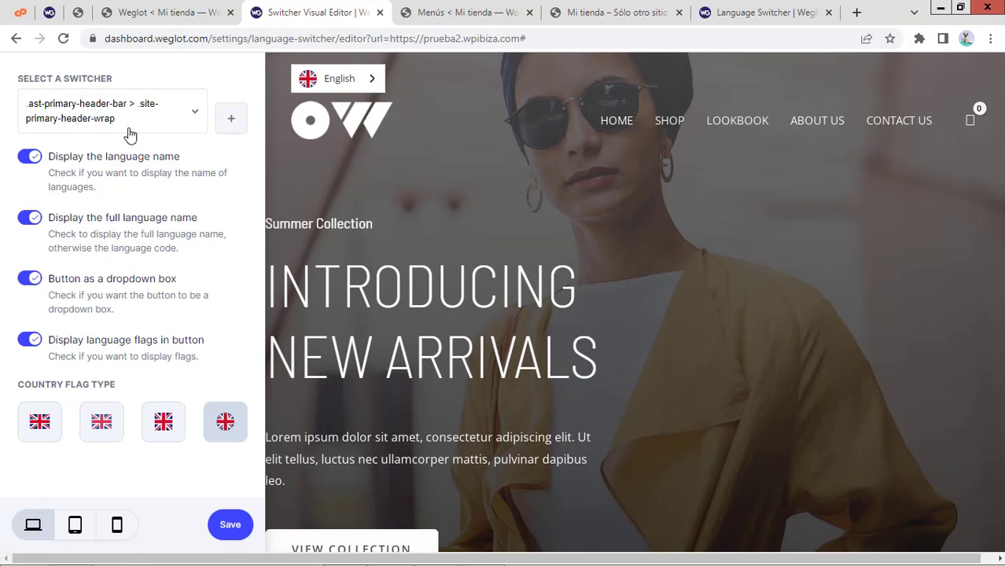
Delete the language switcher placed in the header's .site-primary-header-wrap element, keeping only the Default switcher
click(195, 112)
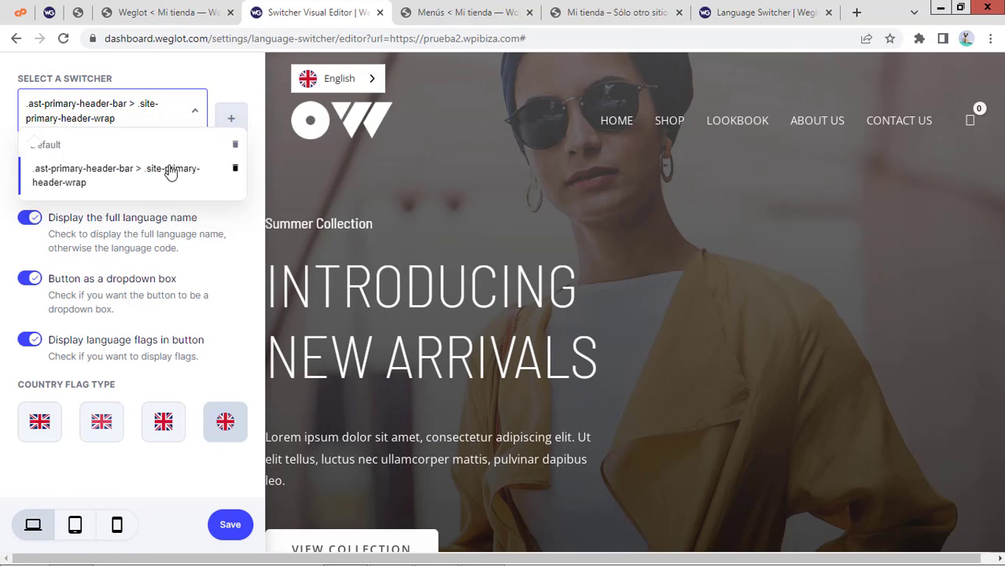
click(235, 168)
Add a new language switcher and place it in the footer's .site-below-footer-wrap element, under the copyright line
scroll(786, 386, down, 5)
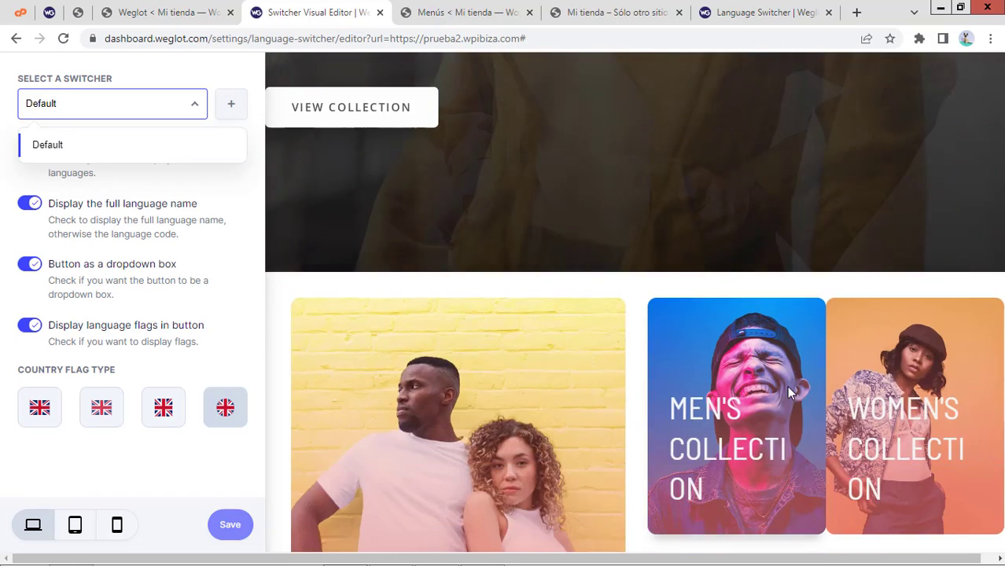
scroll(787, 386, down, 15)
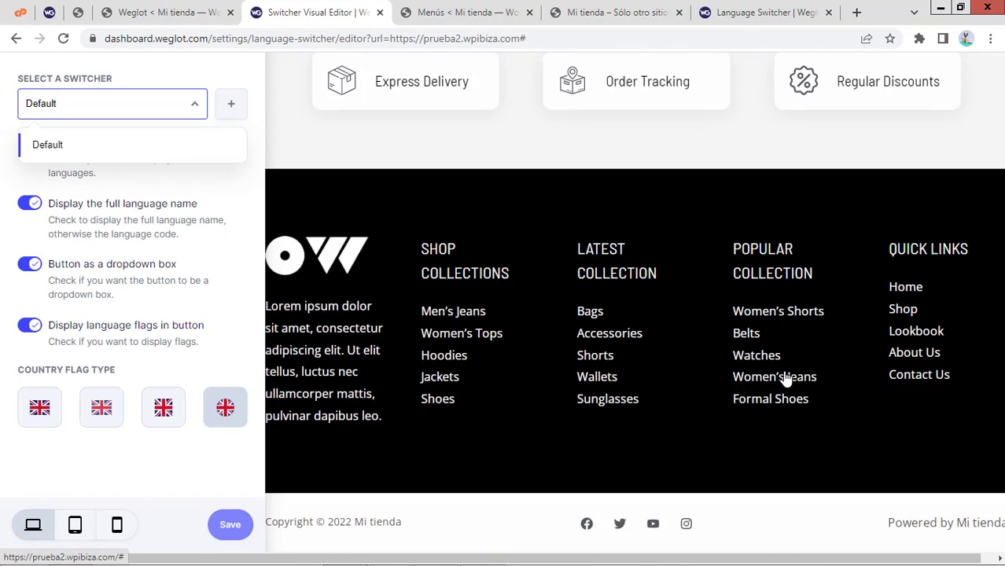
scroll(786, 380, up, 5)
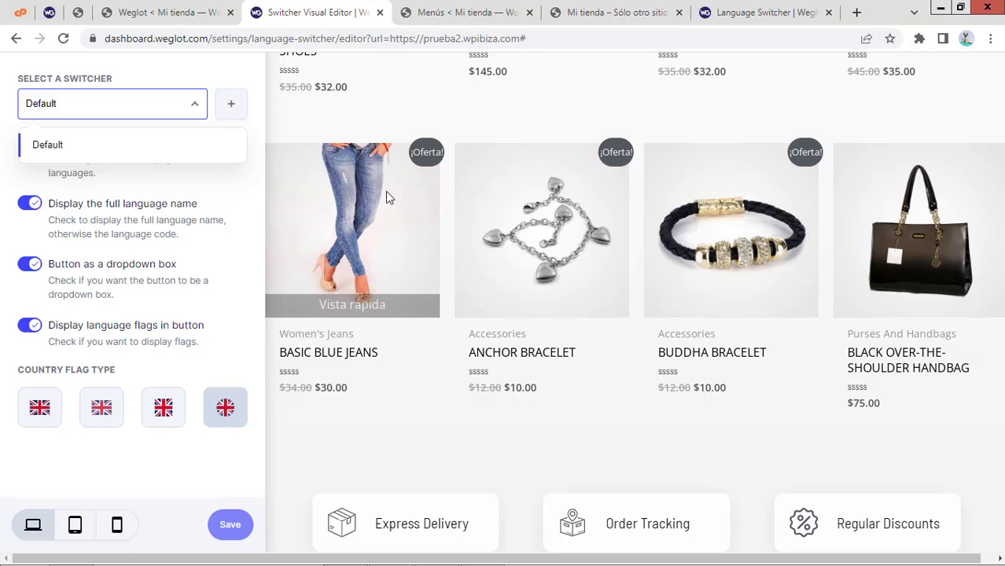
scroll(724, 460, down, 5)
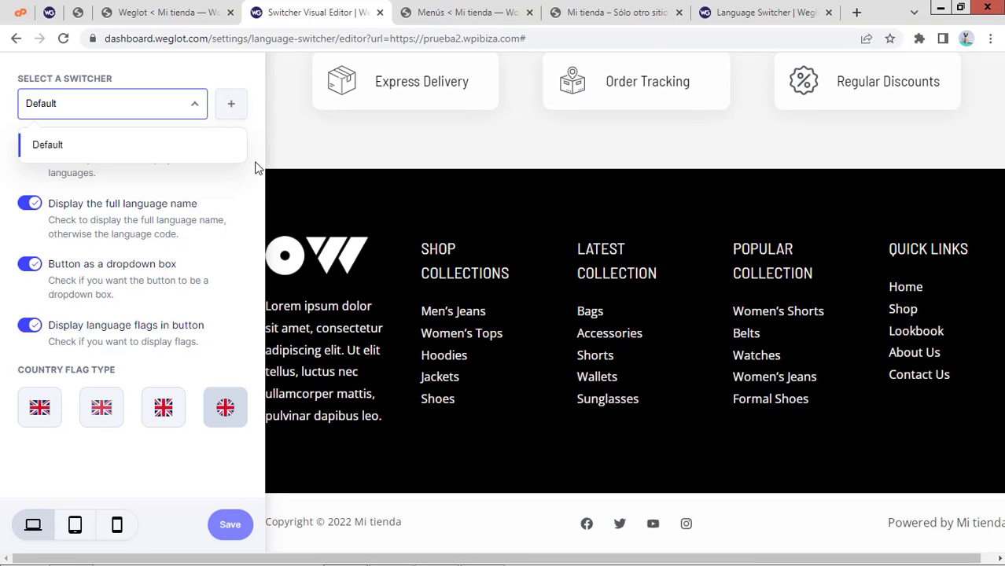
click(231, 103)
drag(515, 293, 604, 545)
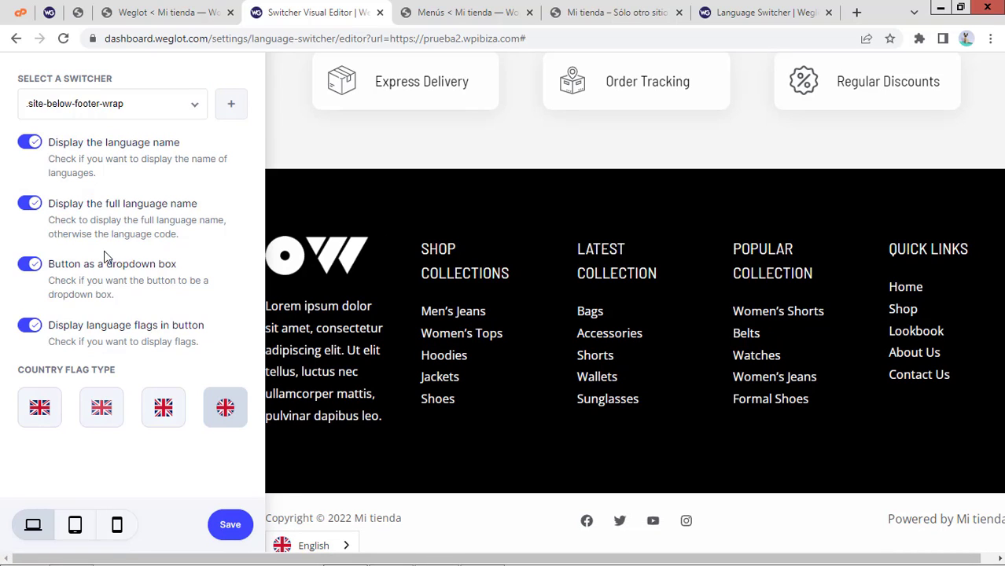
Preview the footer language switcher in the tablet and mobile layouts
click(75, 526)
scroll(698, 362, down, 20)
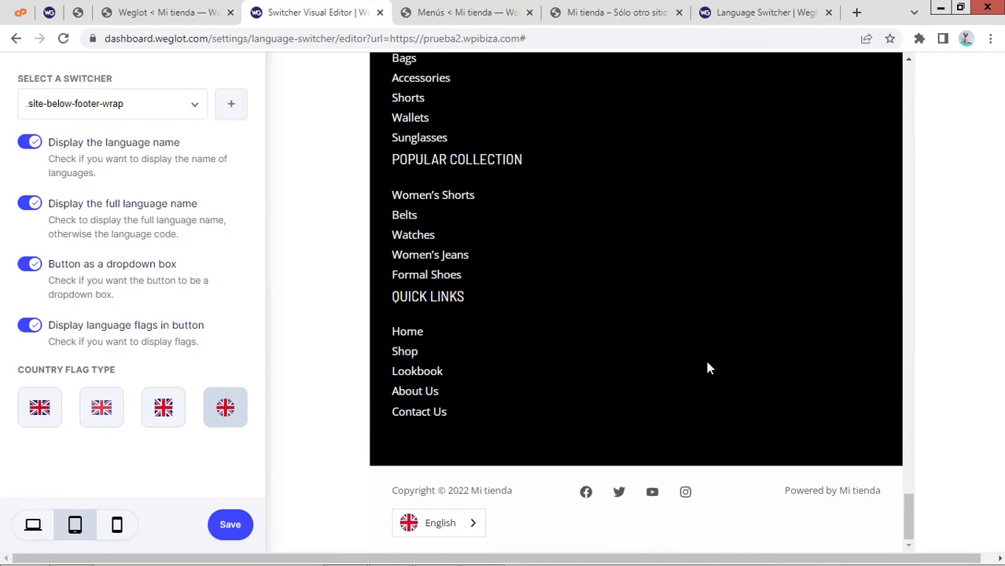
click(117, 526)
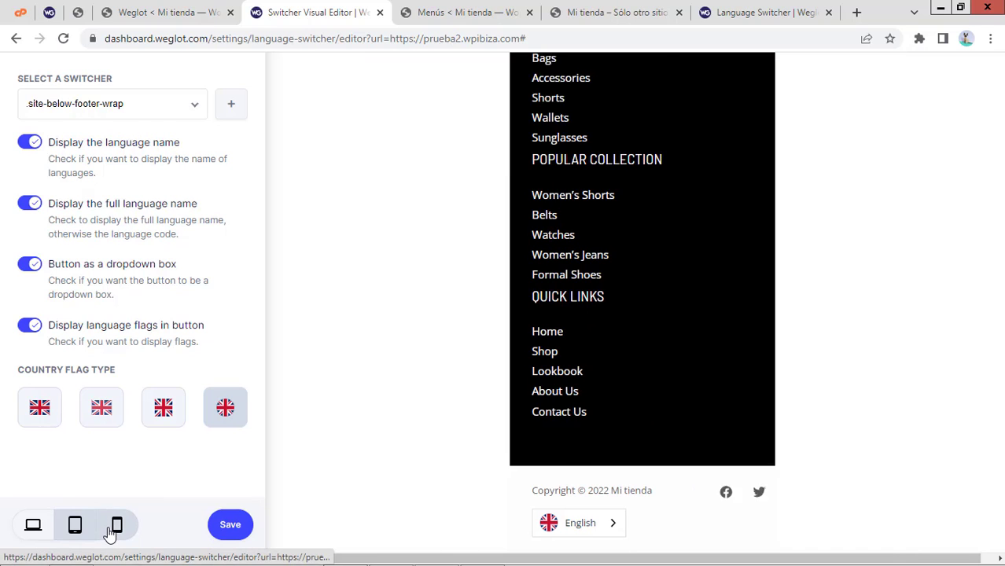
scroll(561, 407, down, 2)
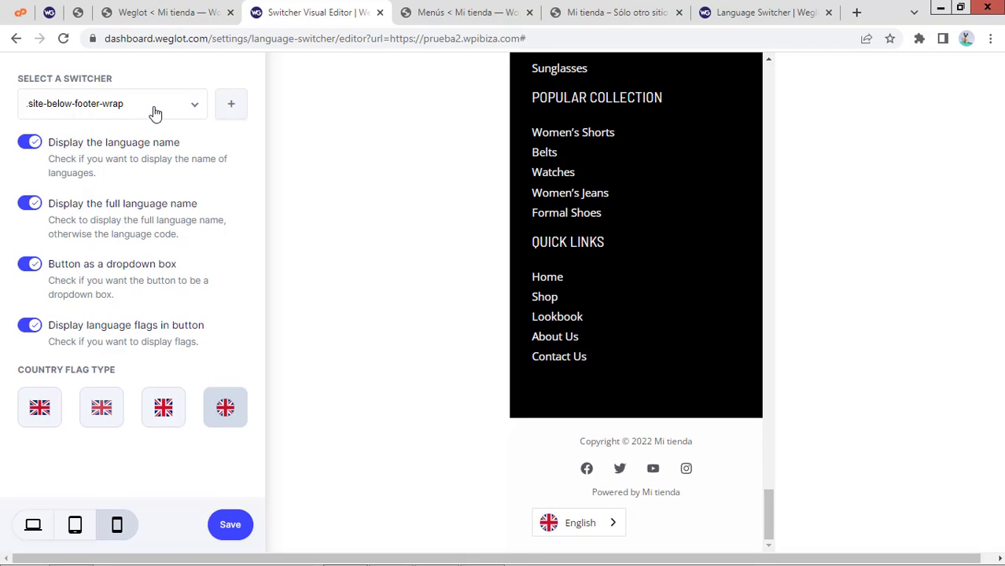
Delete the .site-below-footer-wrap language switcher, leaving only the Default switcher
click(189, 105)
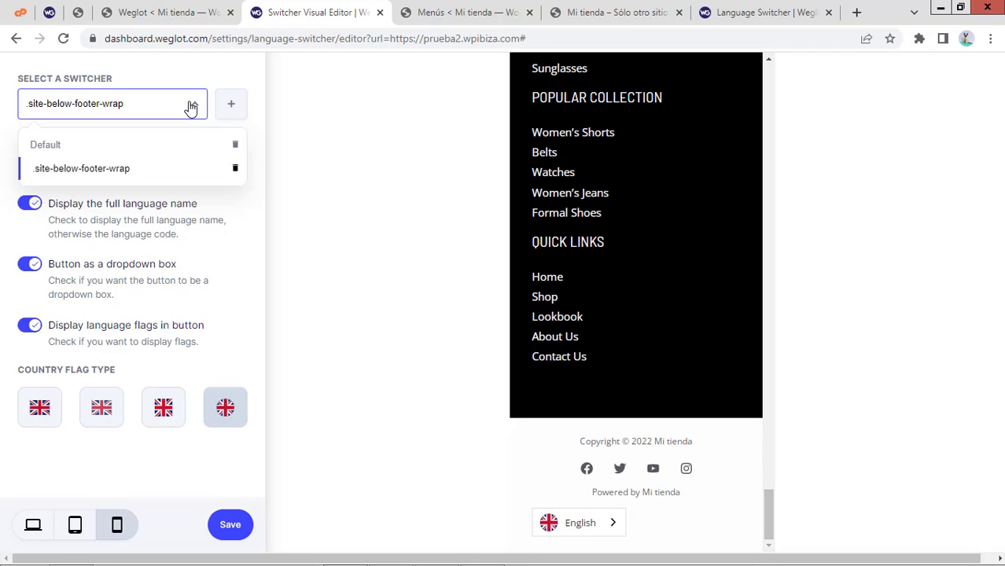
click(236, 169)
click(231, 201)
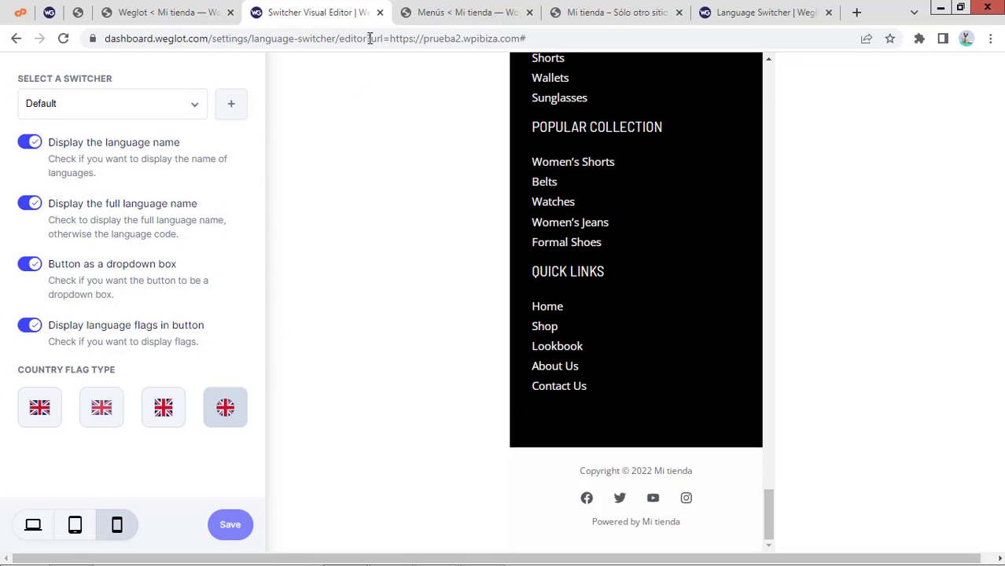
Close the Switcher Visual Editor without saving and review the language button position options in the WordPress Weglot settings
click(380, 12)
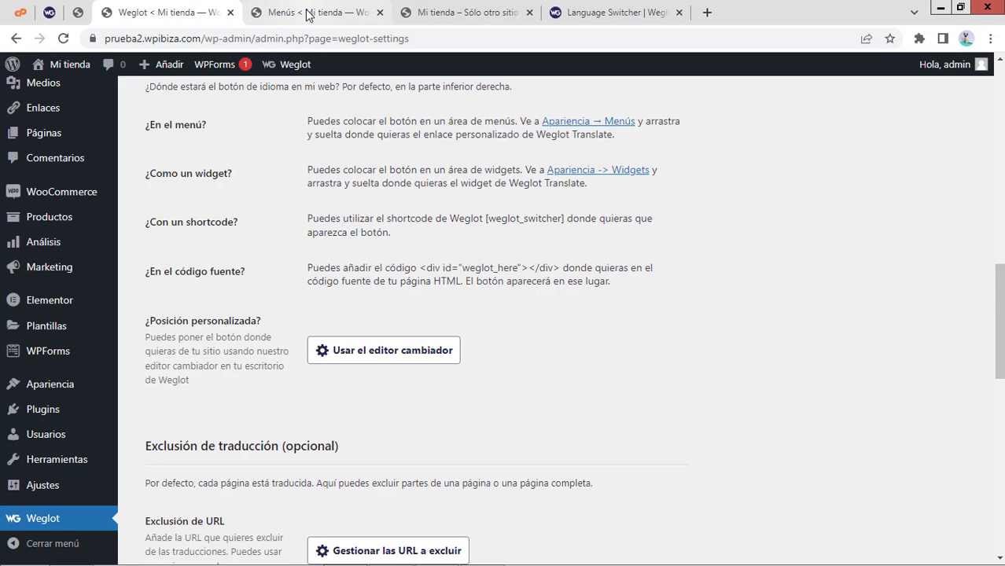
scroll(762, 357, up, 4)
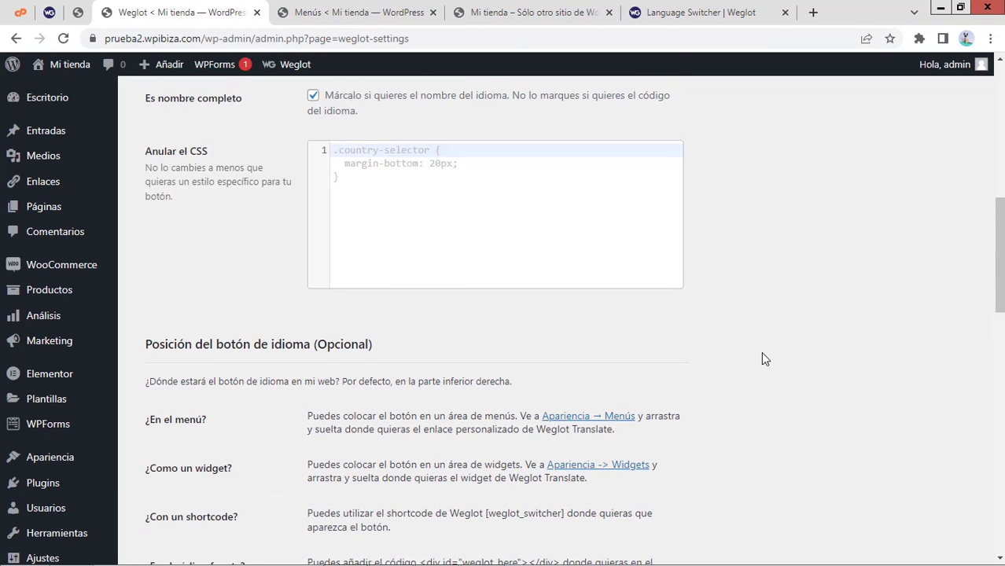
scroll(265, 461, down, 1)
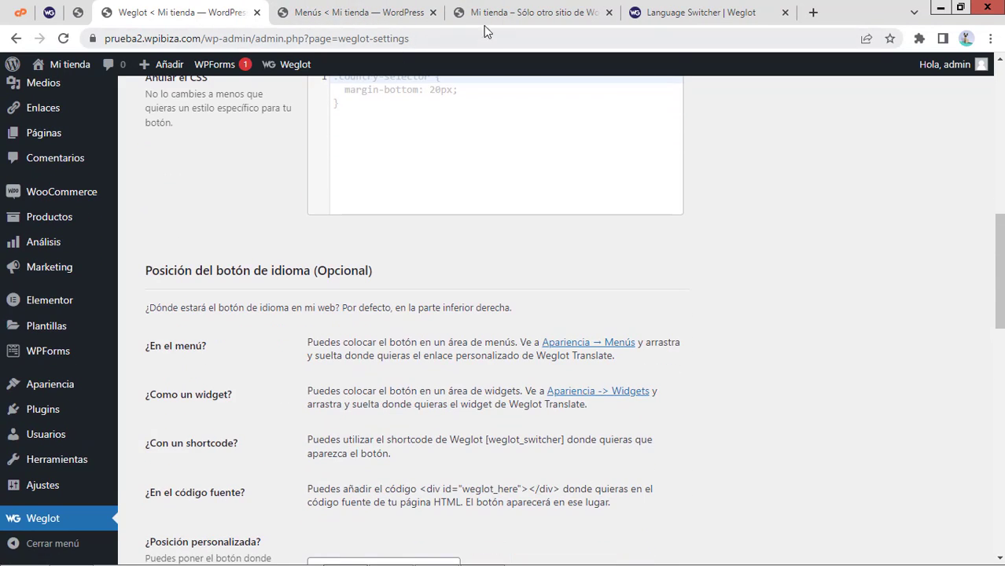
click(509, 14)
click(386, 13)
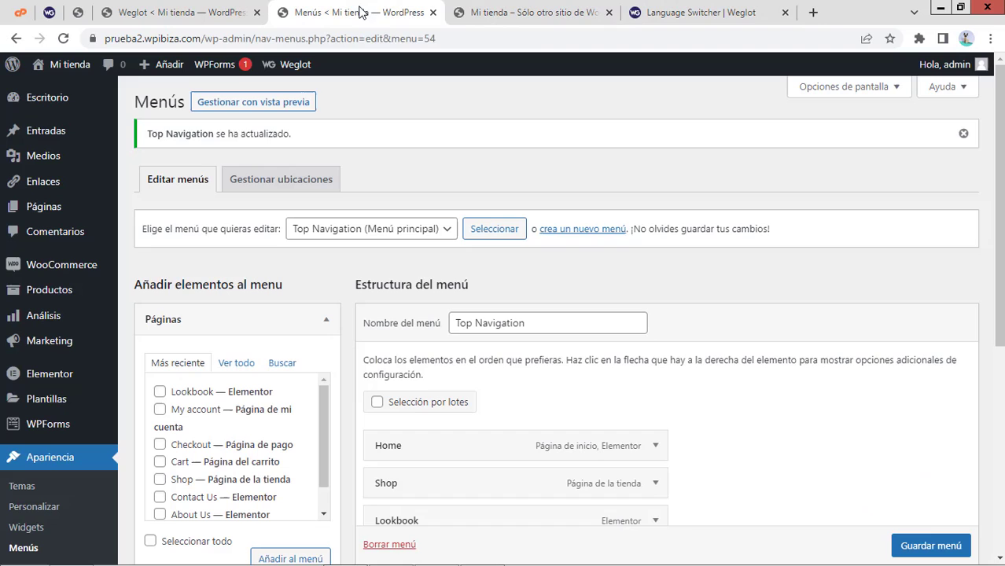
click(680, 14)
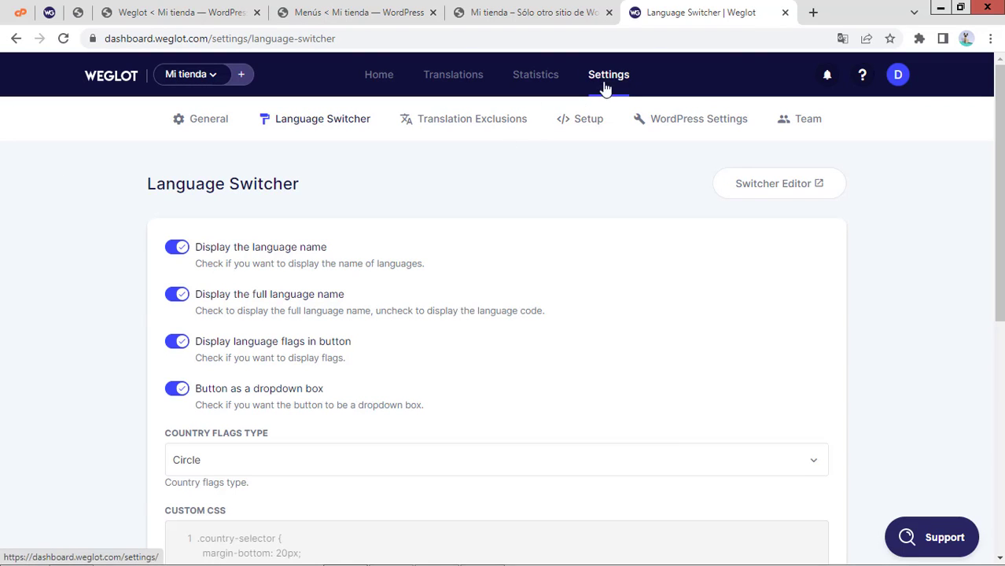
click(182, 16)
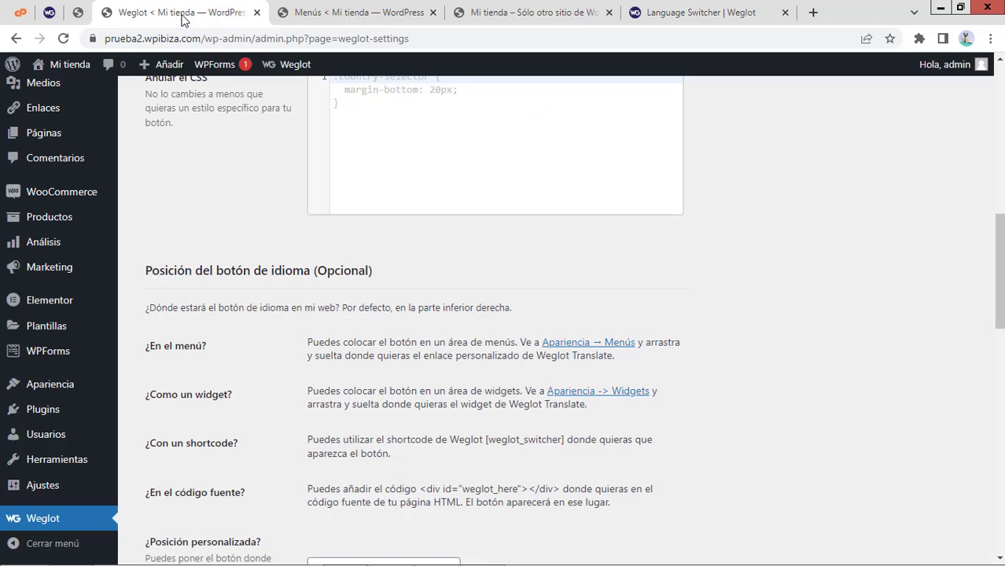
scroll(373, 387, down, 3)
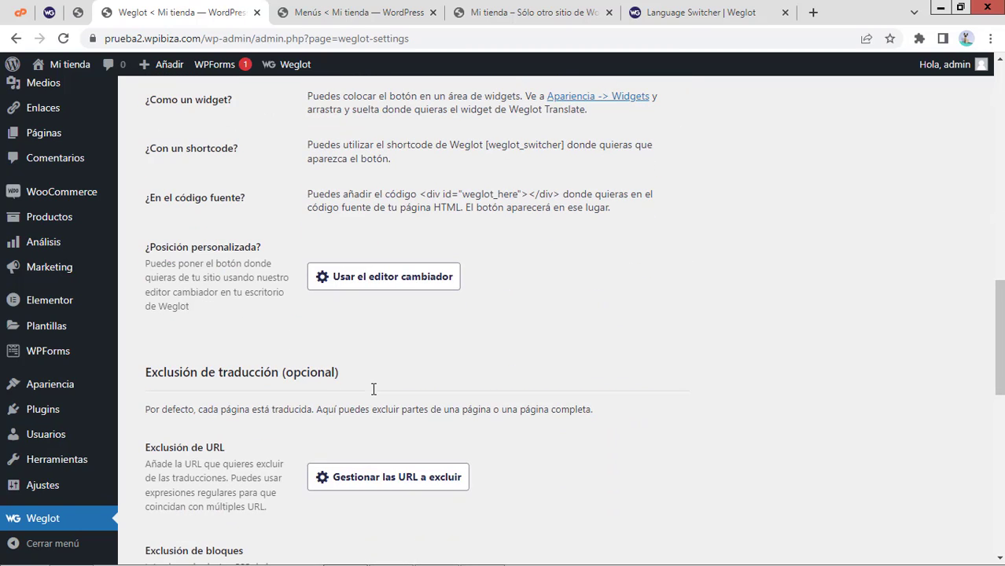
scroll(372, 388, up, 1)
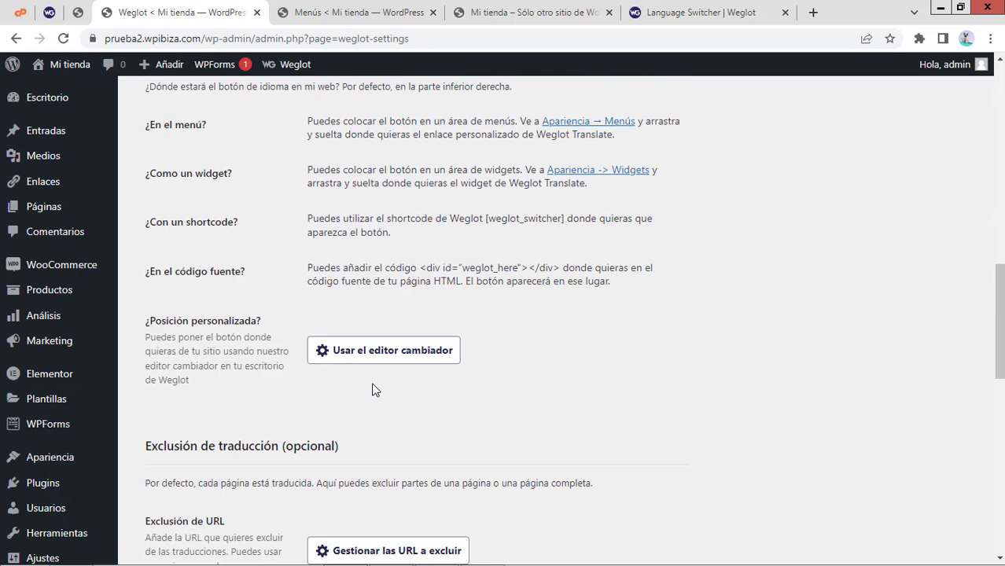
scroll(373, 388, up, 2)
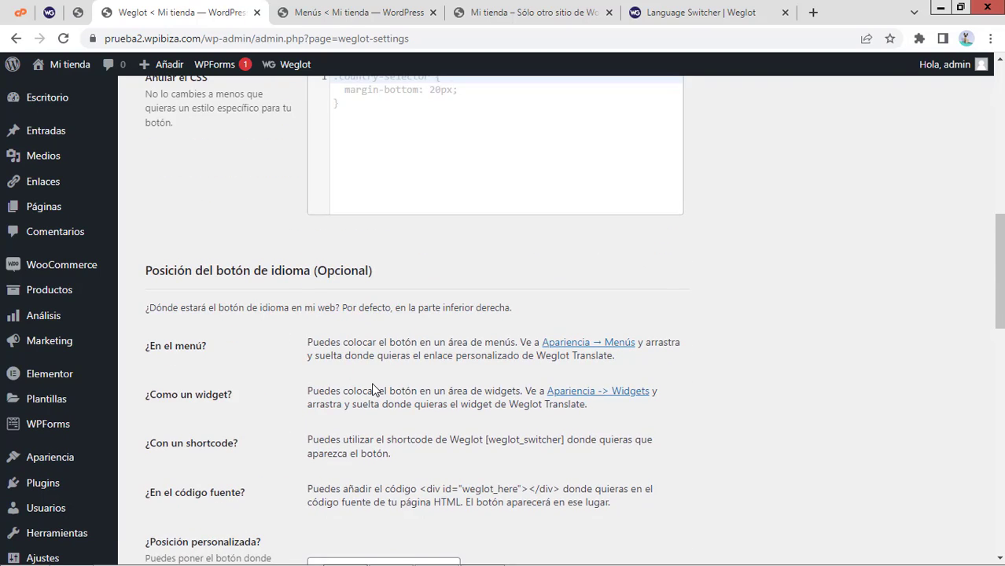
Reload the store's front page and expand its language switcher to view the available languages
click(358, 12)
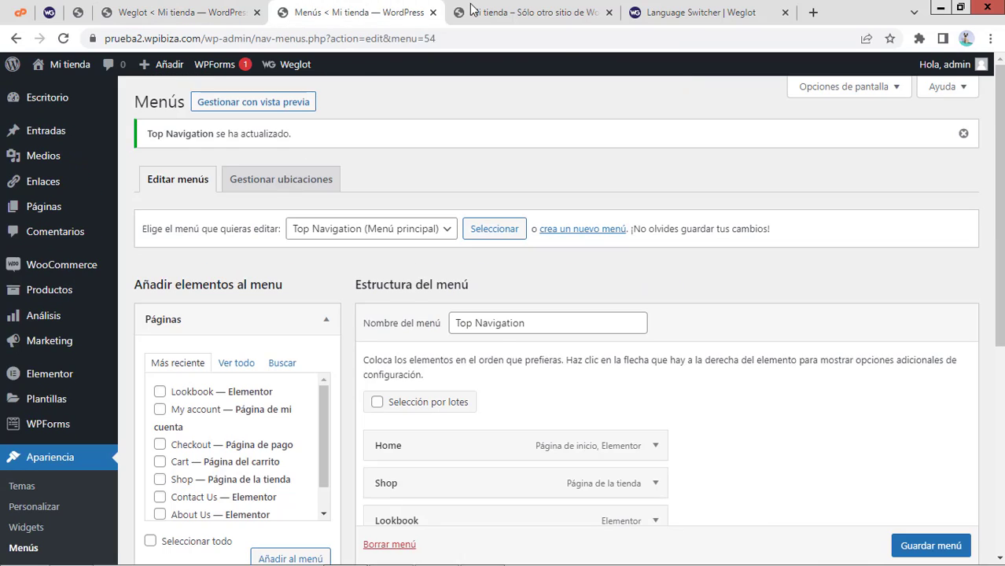
click(496, 11)
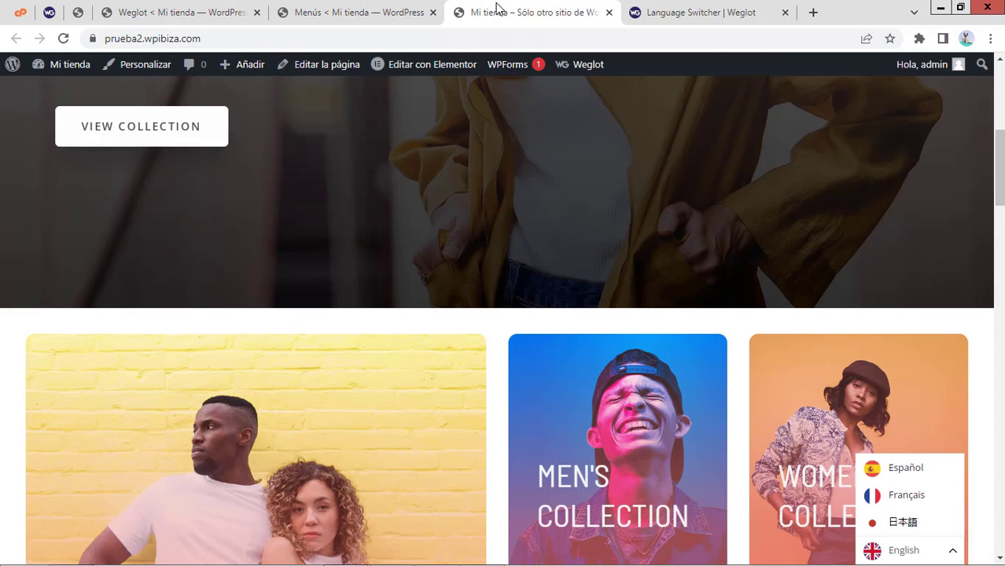
click(63, 38)
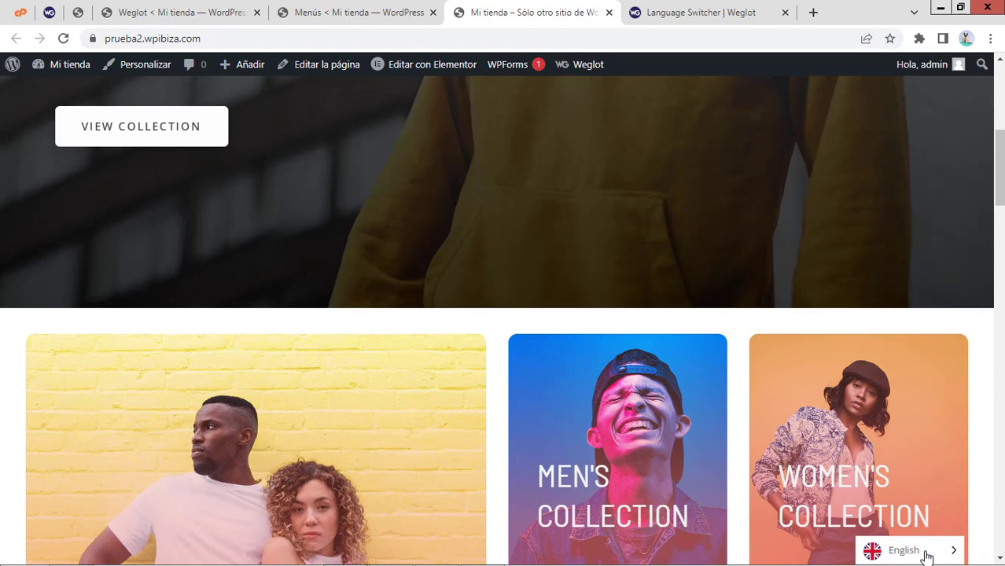
click(929, 556)
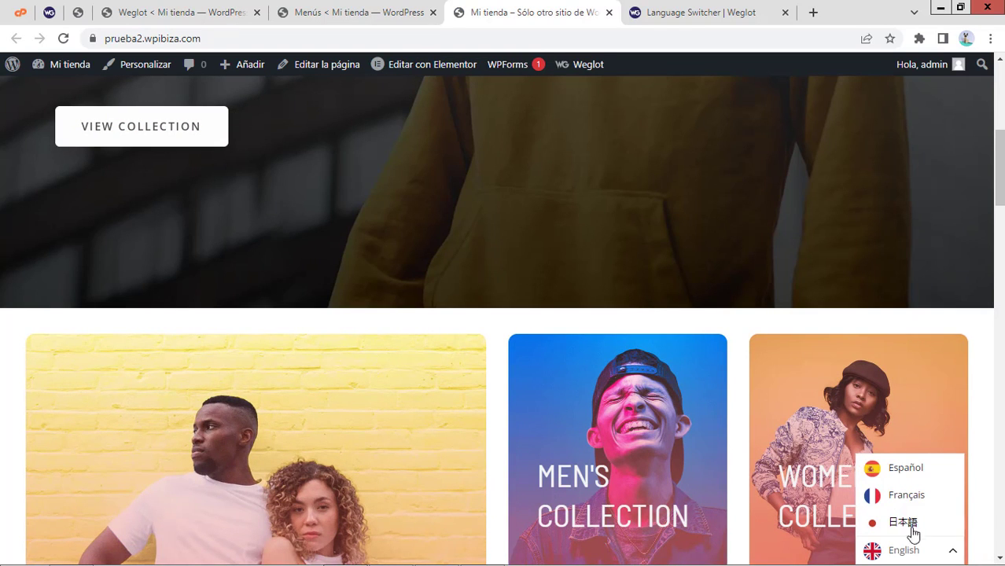